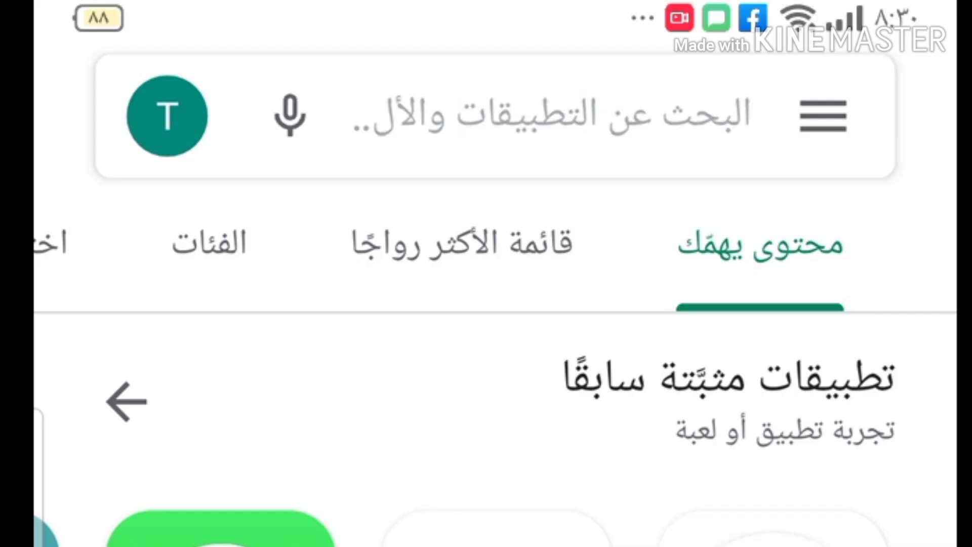
Search the Play Store for 'micro' and choose the 'microsoft word' suggestion to reach the listing
{"action": "left_click", "coordinate": [589, 108]}
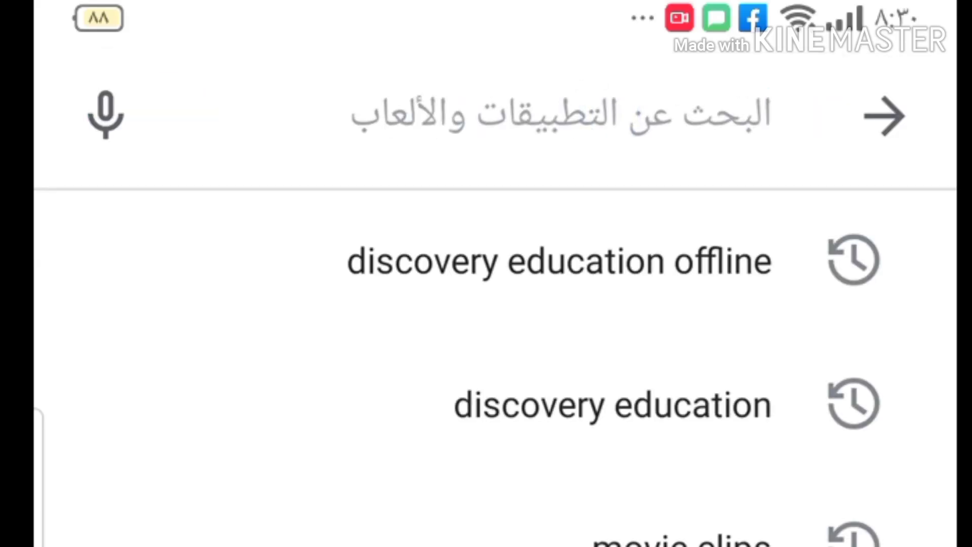
{"action": "type", "text": "m"}
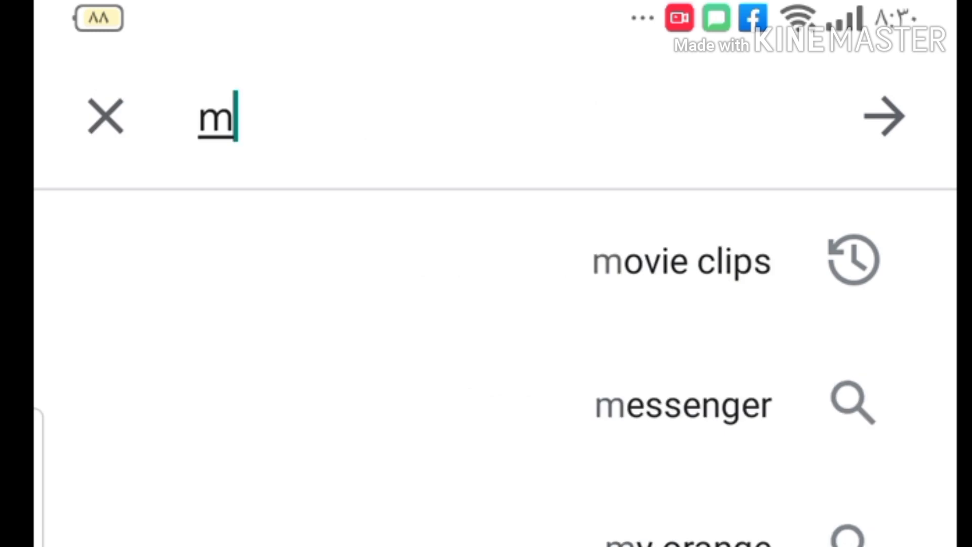
{"action": "type", "text": "ic"}
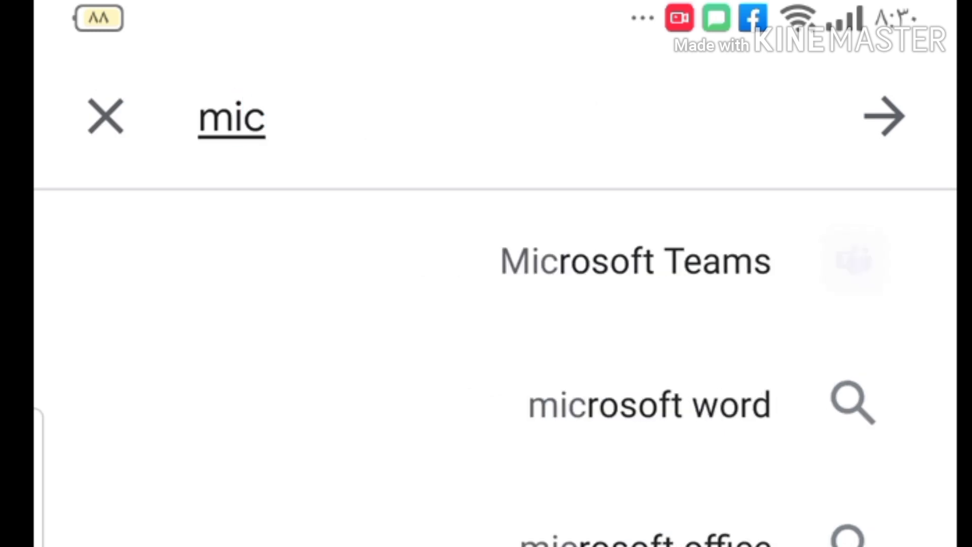
{"action": "type", "text": "r"}
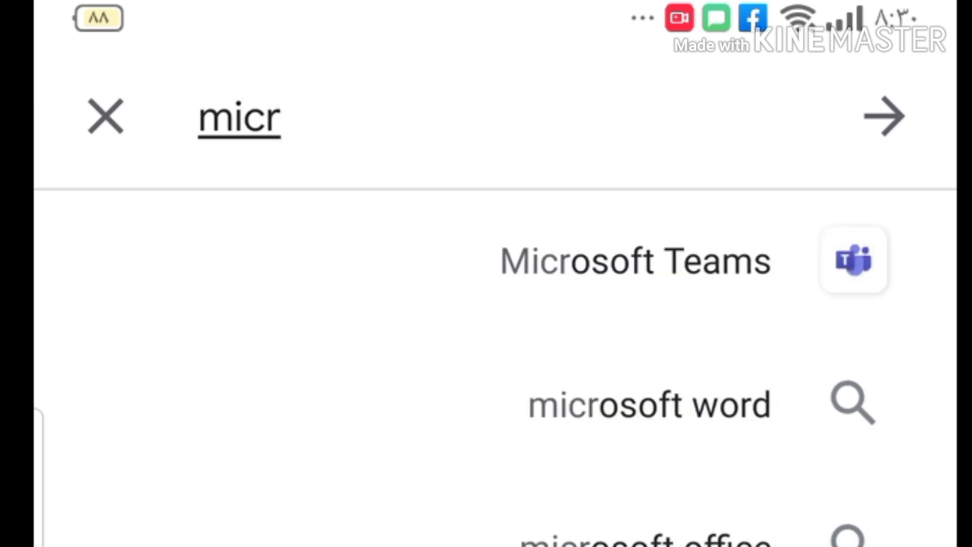
{"action": "type", "text": "o"}
{"action": "left_click", "coordinate": [729, 418]}
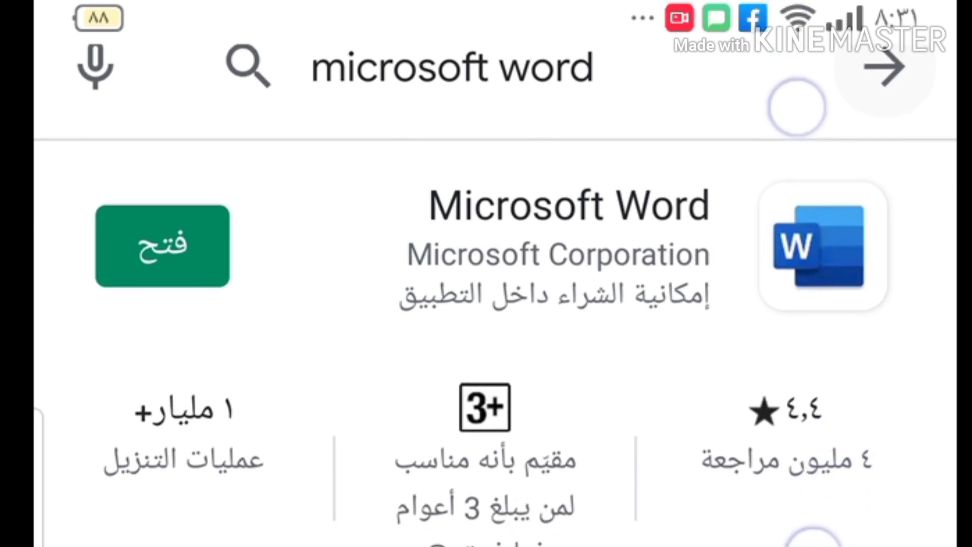
{"action": "left_click_drag", "start_coordinate": [845, 486], "coordinate": [783, 160]}
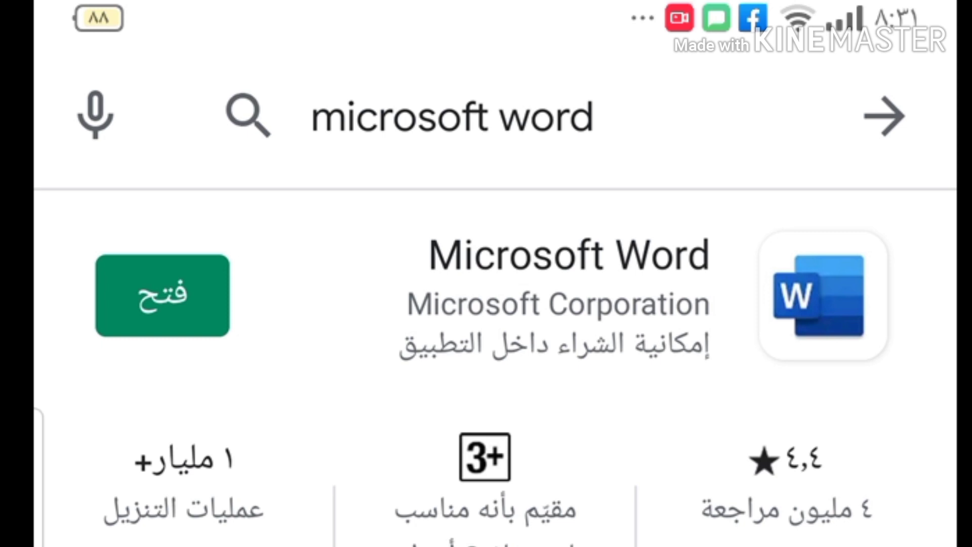
Launch Word from its store page, look through the new-document templates, and pick Blank document
{"action": "left_click", "coordinate": [162, 295]}
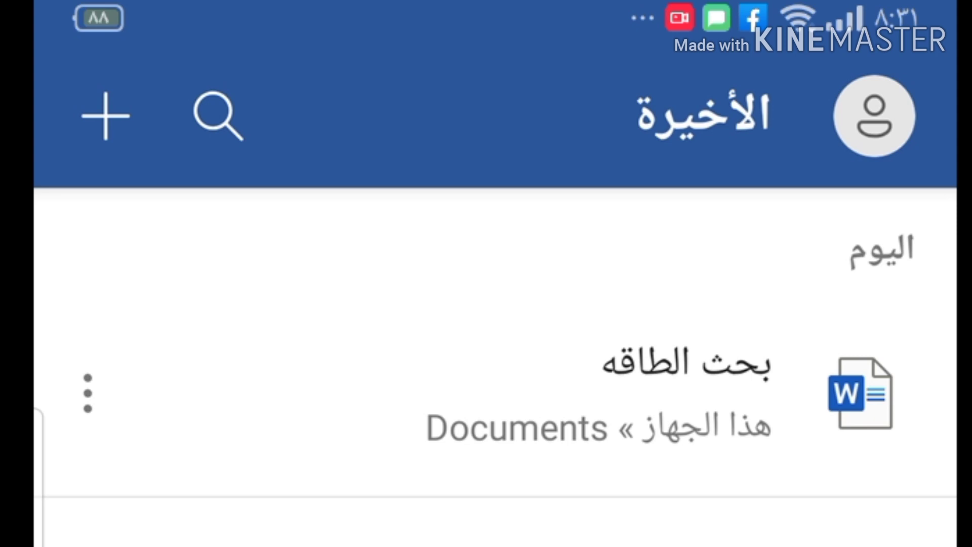
{"action": "left_click", "coordinate": [105, 116]}
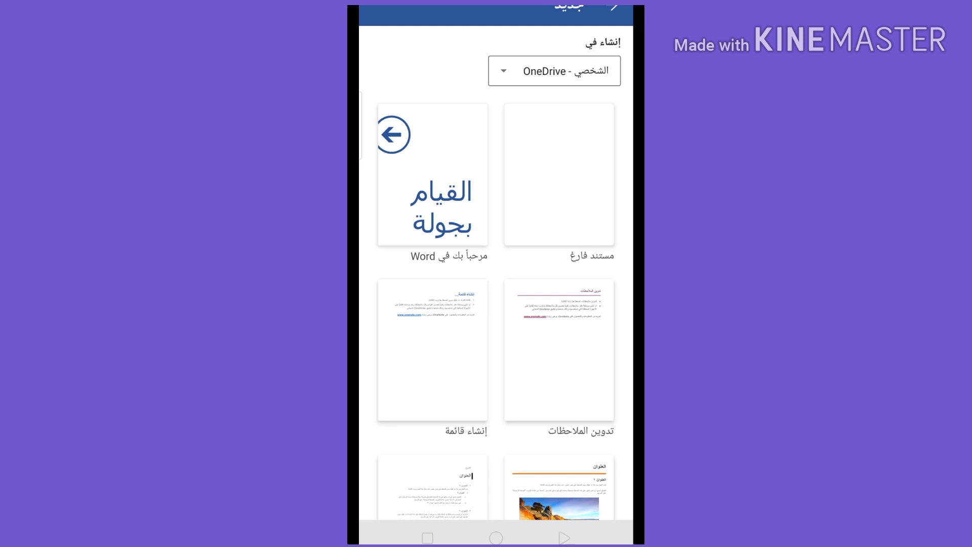
{"action": "scroll", "coordinate": [576, 463], "scroll_direction": "down", "scroll_amount": 4}
{"action": "scroll", "coordinate": [593, 314], "scroll_direction": "down", "scroll_amount": 3}
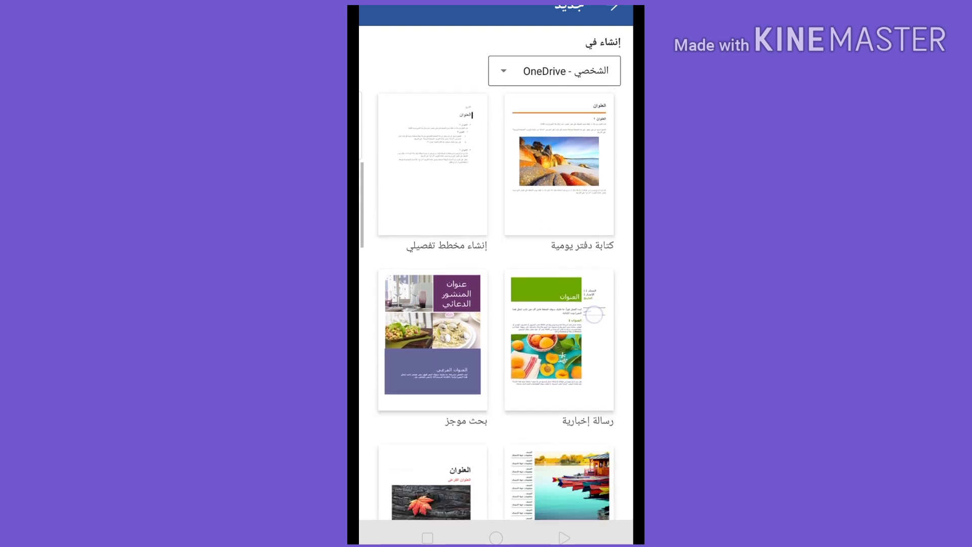
{"action": "scroll", "coordinate": [593, 314], "scroll_direction": "down", "scroll_amount": 3}
{"action": "scroll", "coordinate": [556, 304], "scroll_direction": "down", "scroll_amount": 5}
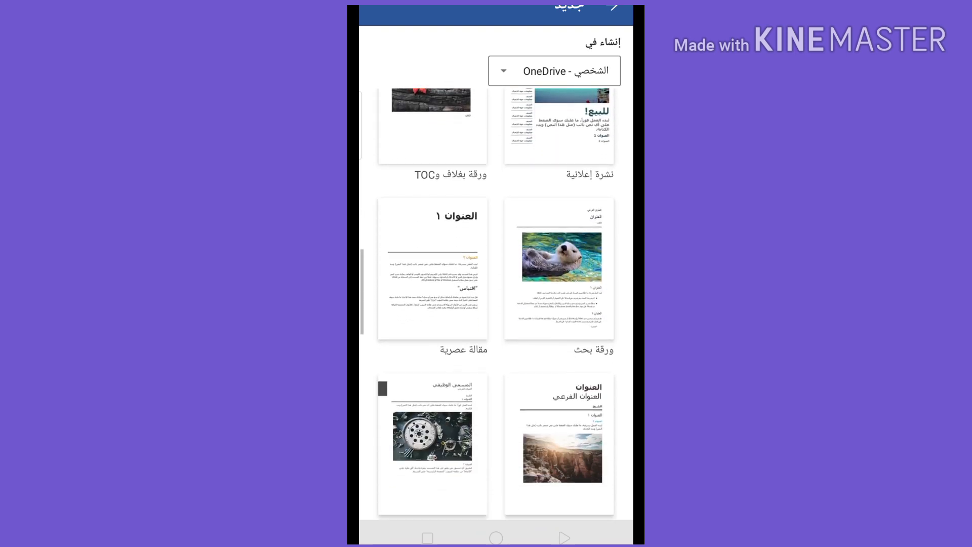
{"action": "scroll", "coordinate": [557, 304], "scroll_direction": "down", "scroll_amount": 5}
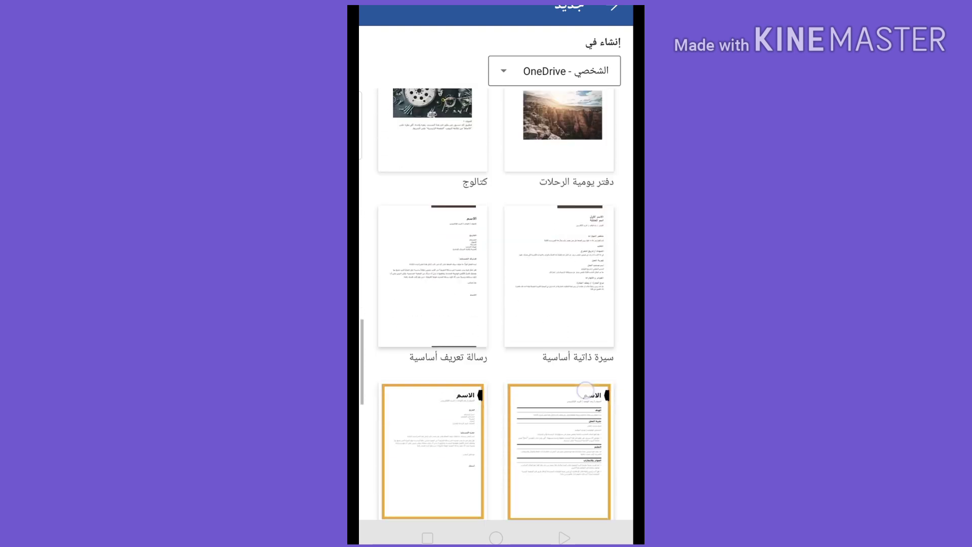
{"action": "scroll", "coordinate": [585, 390], "scroll_direction": "down", "scroll_amount": 4}
{"action": "scroll", "coordinate": [556, 304], "scroll_direction": "up", "scroll_amount": 3}
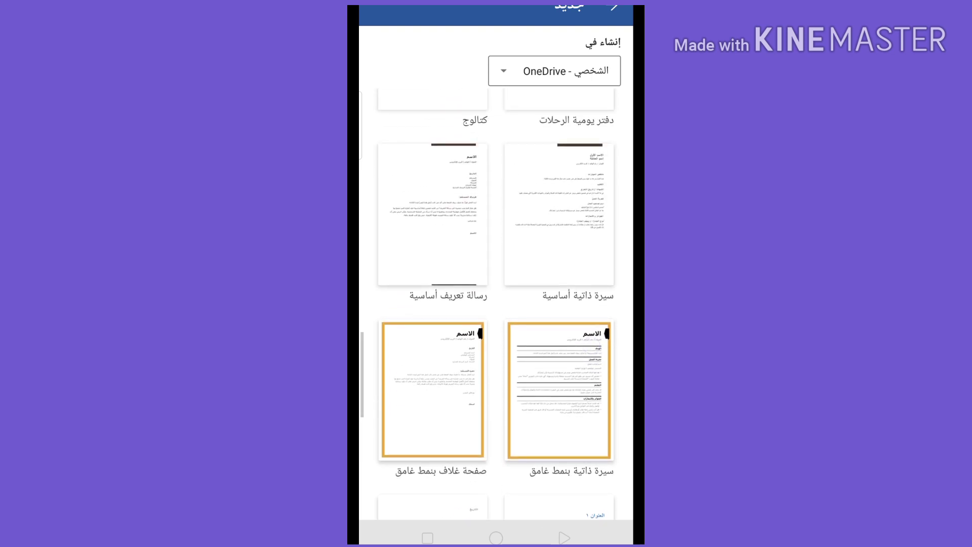
{"action": "scroll", "coordinate": [496, 303], "scroll_direction": "down", "scroll_amount": 4}
{"action": "scroll", "coordinate": [496, 304], "scroll_direction": "down", "scroll_amount": 1}
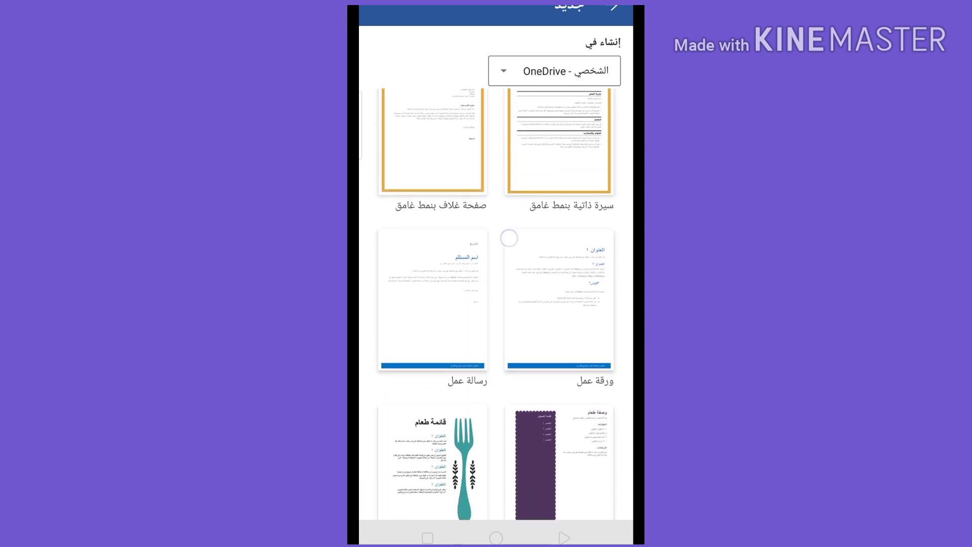
{"action": "scroll", "coordinate": [509, 238], "scroll_direction": "up", "scroll_amount": 2}
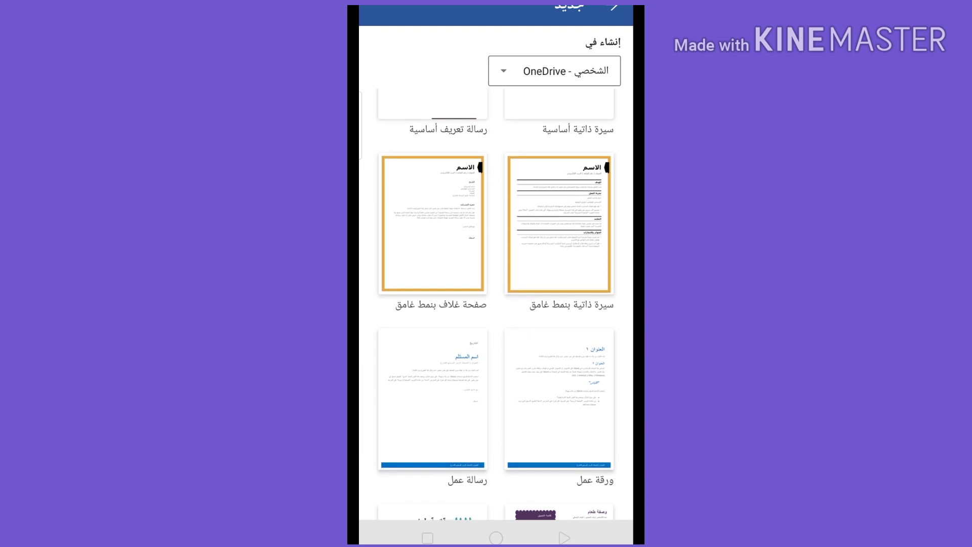
{"action": "scroll", "coordinate": [559, 304], "scroll_direction": "down", "scroll_amount": 4}
{"action": "scroll", "coordinate": [591, 416], "scroll_direction": "down", "scroll_amount": 1}
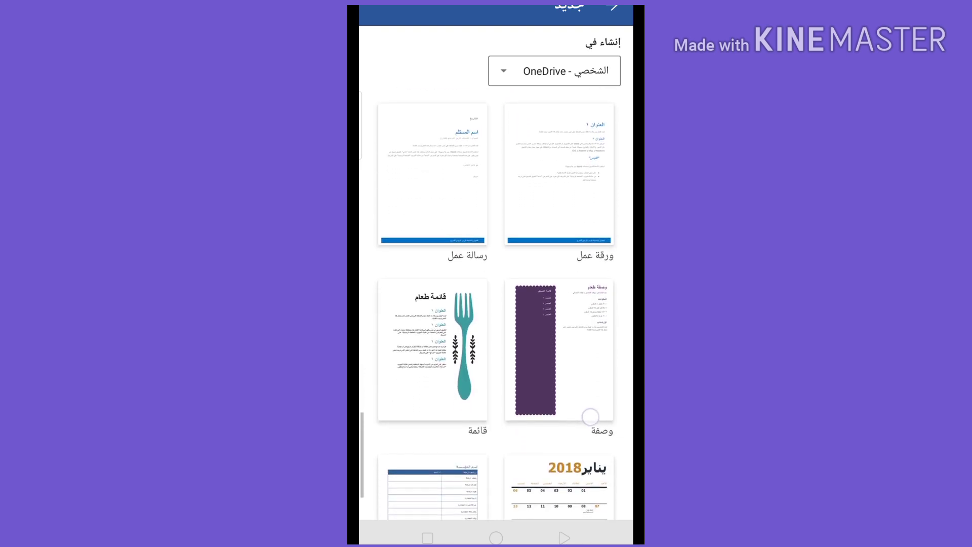
{"action": "scroll", "coordinate": [521, 392], "scroll_direction": "down", "scroll_amount": 2}
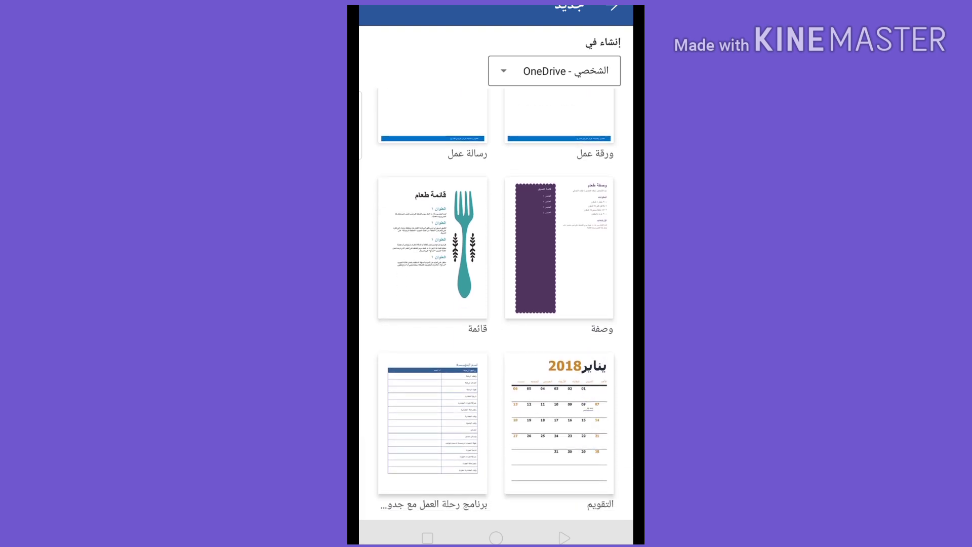
{"action": "scroll", "coordinate": [553, 347], "scroll_direction": "up", "scroll_amount": 10}
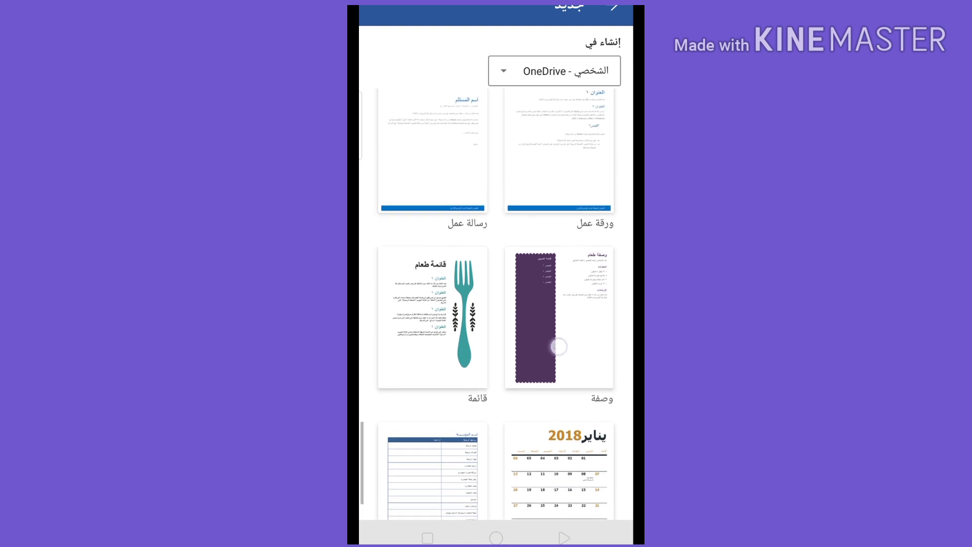
{"action": "scroll", "coordinate": [550, 341], "scroll_direction": "up", "scroll_amount": 15}
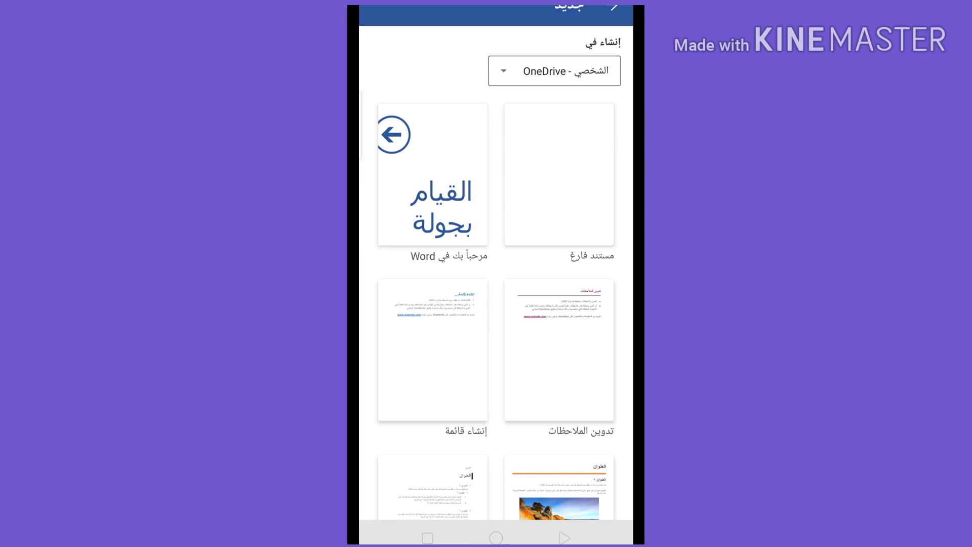
{"action": "scroll", "coordinate": [559, 340], "scroll_direction": "down", "scroll_amount": 1}
{"action": "scroll", "coordinate": [562, 343], "scroll_direction": "up", "scroll_amount": 1}
{"action": "left_click", "coordinate": [560, 159]}
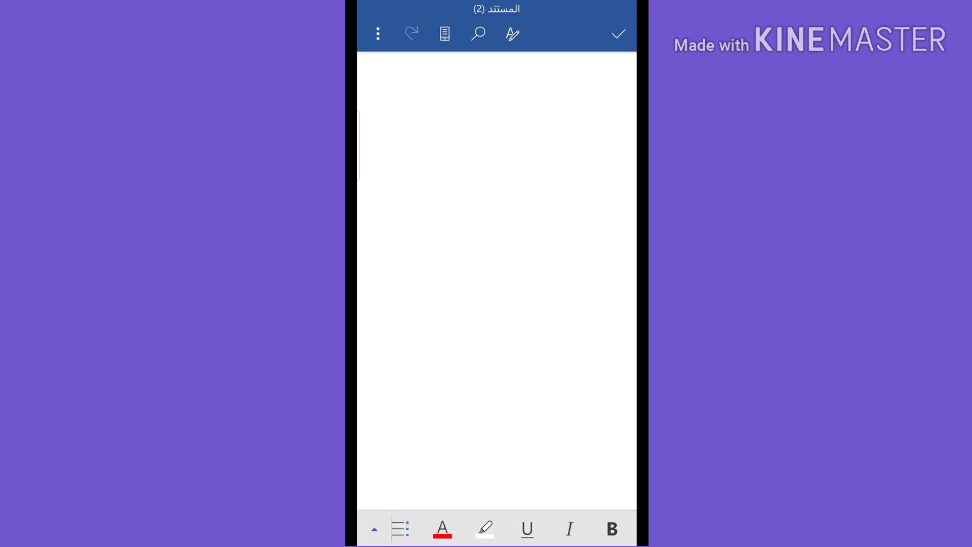
Type بسم الله الرحمن الرحيم on the first line with the Arabic keyboard, removing stray letters
{"action": "left_click", "coordinate": [592, 89]}
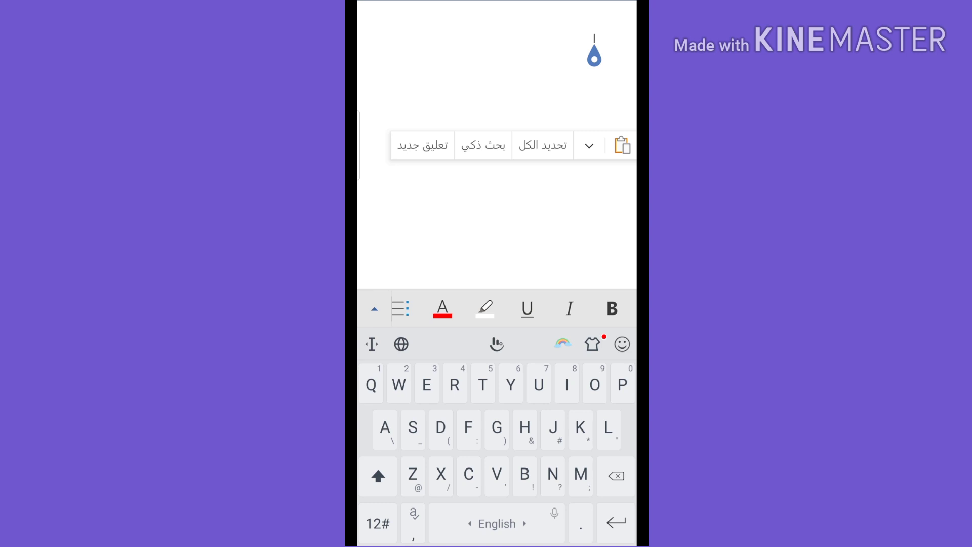
{"action": "left_click_drag", "start_coordinate": [543, 533], "coordinate": [462, 521]}
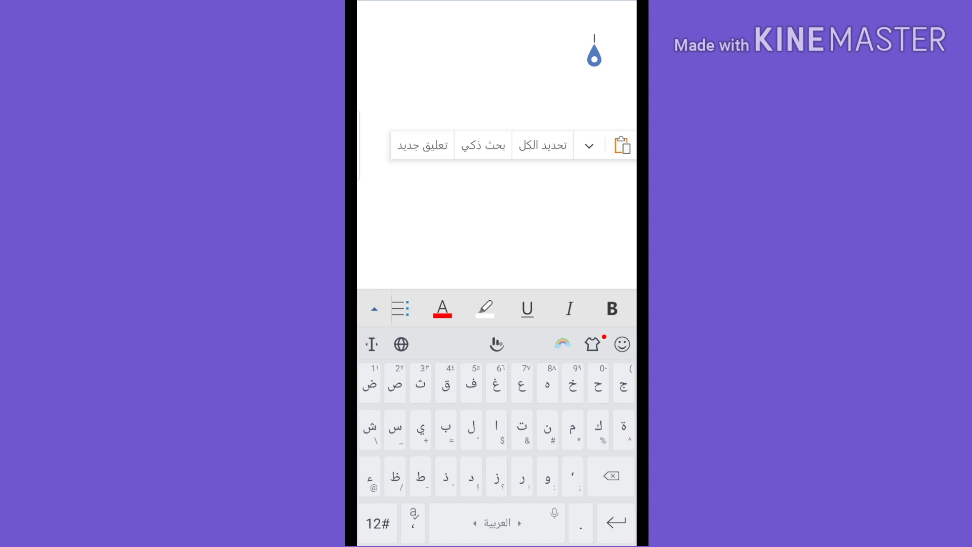
{"action": "type", "text": "بس"}
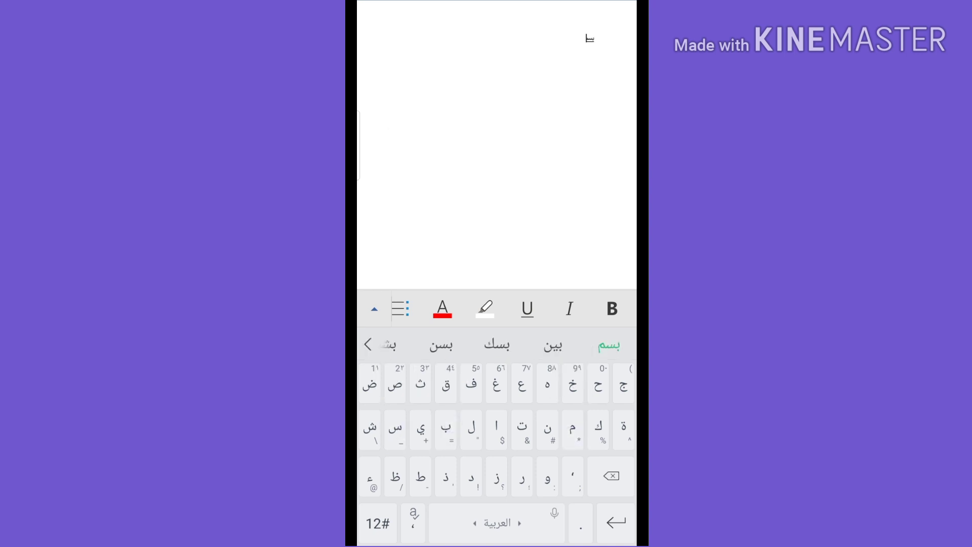
{"action": "type", "text": "م الل"}
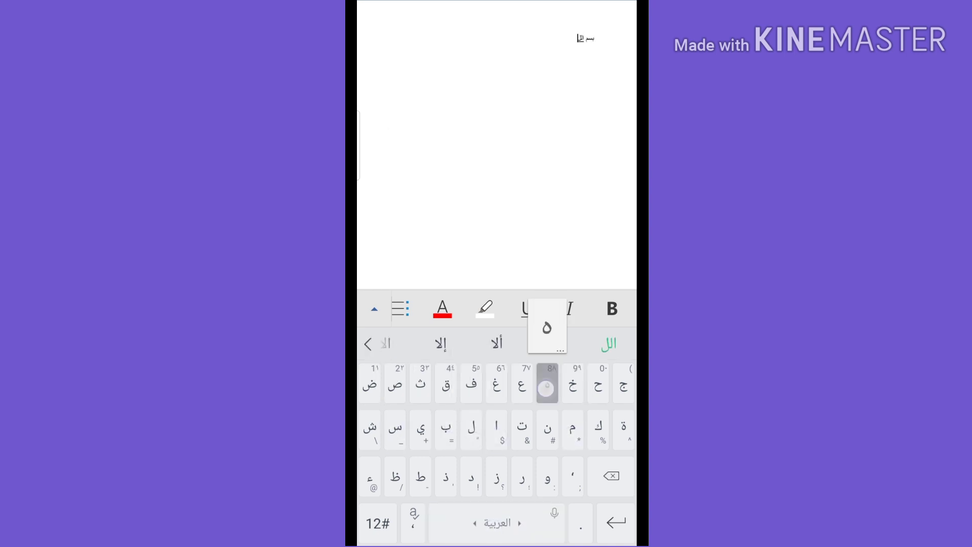
{"action": "type", "text": "ه الر"}
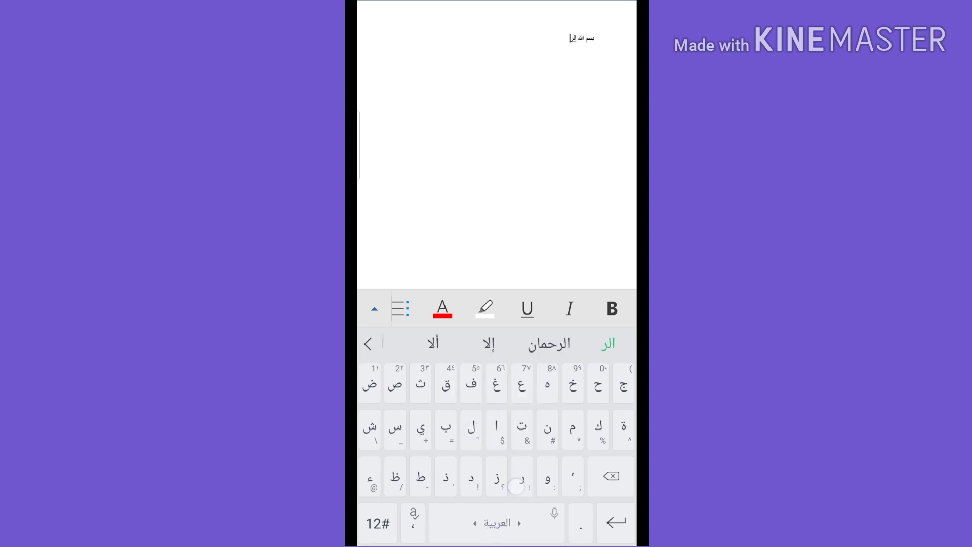
{"action": "type", "text": "حمن"}
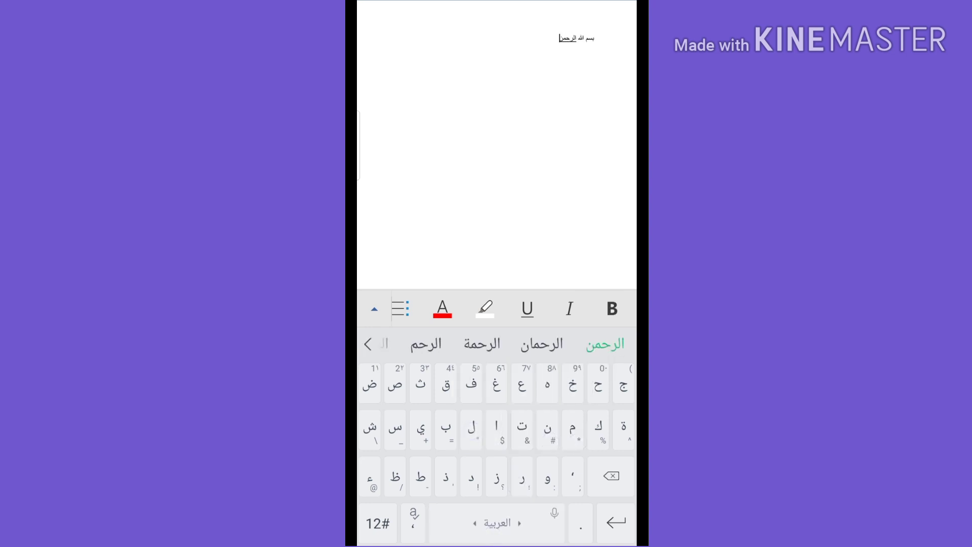
{"action": "type", "text": "ال"}
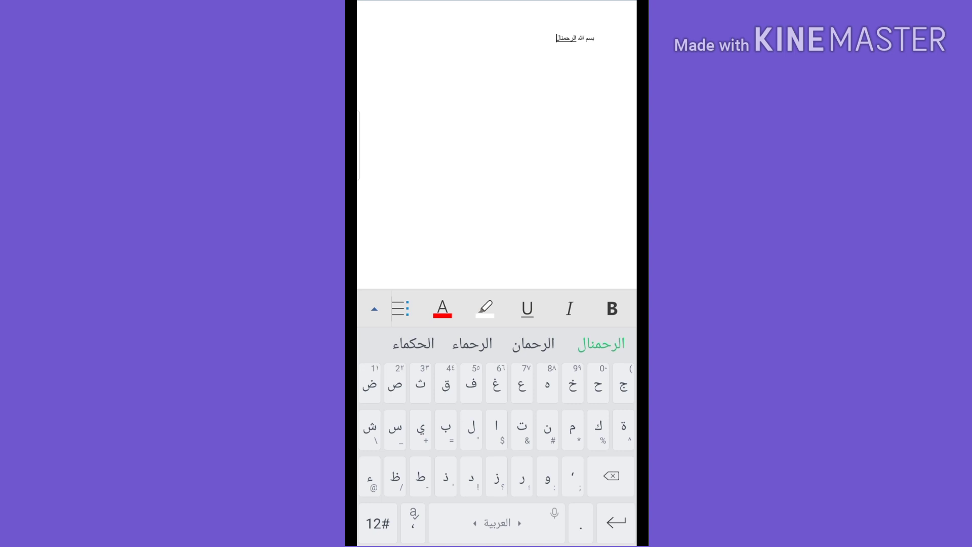
{"action": "key", "text": "BackSpace"}
{"action": "key", "text": "BackSpace"}
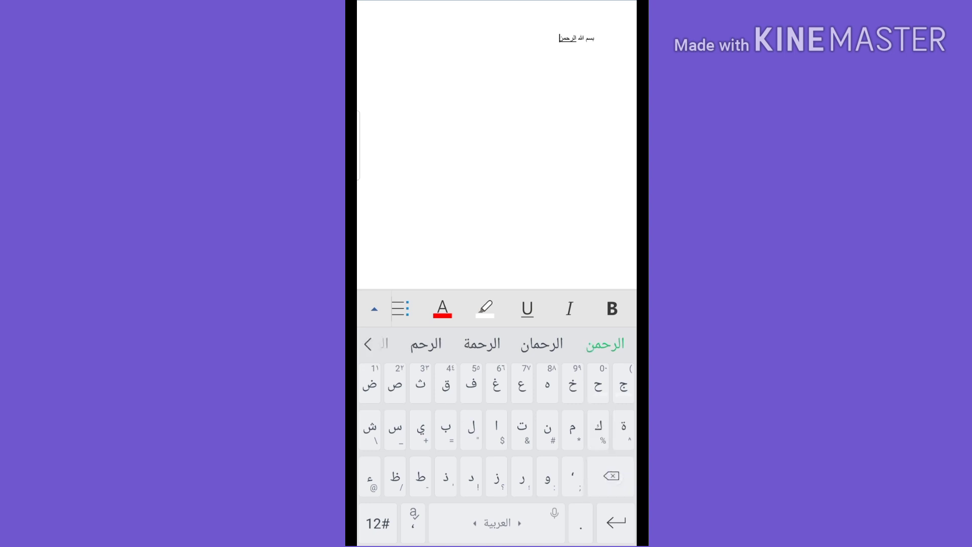
{"action": "type", "text": " الر"}
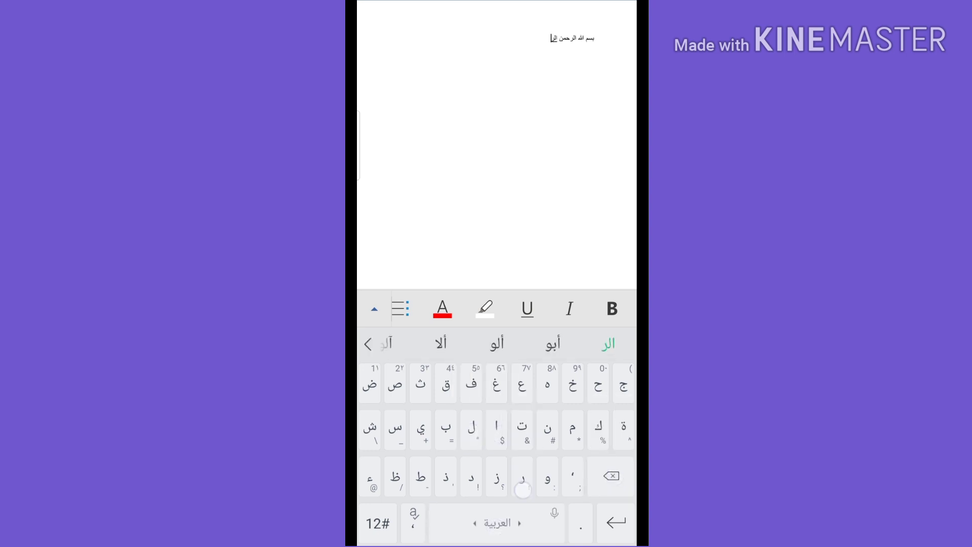
{"action": "type", "text": "حيم"}
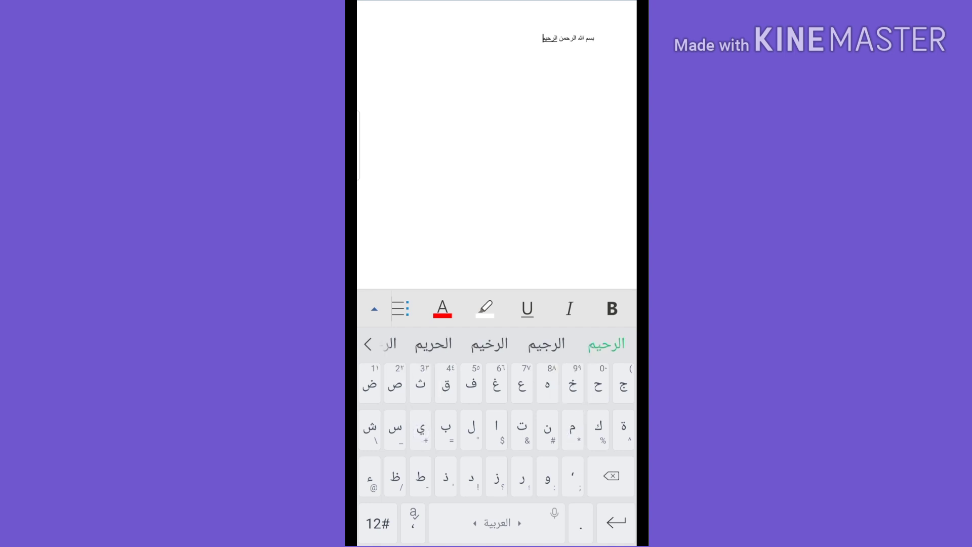
Expand the Home formatting options and scroll through the font list, keeping Arial
{"action": "left_click", "coordinate": [612, 309]}
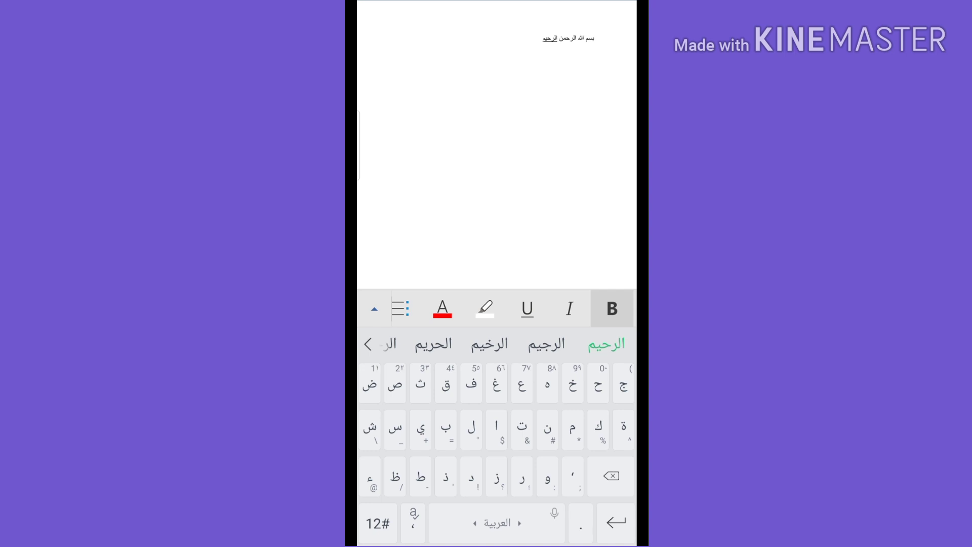
{"action": "left_click", "coordinate": [374, 309]}
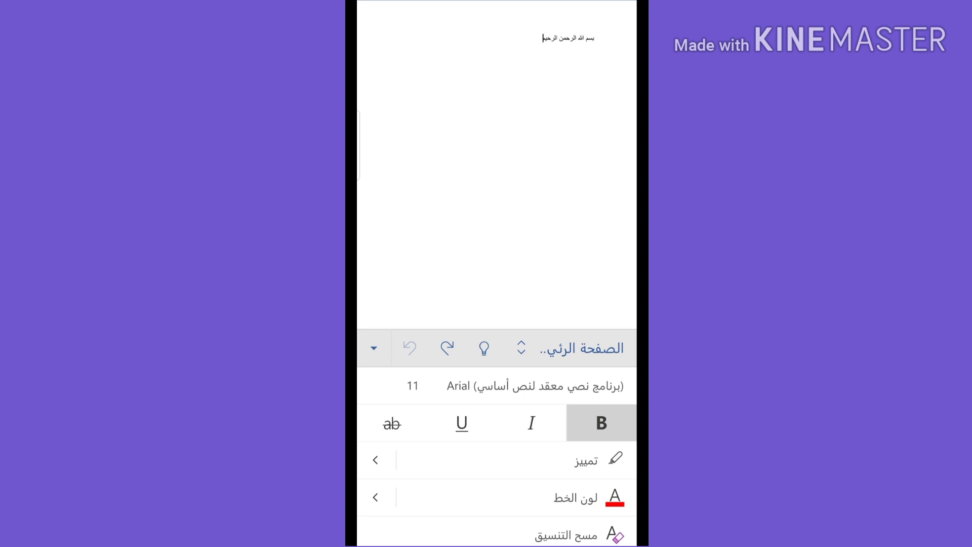
{"action": "left_click", "coordinate": [534, 386]}
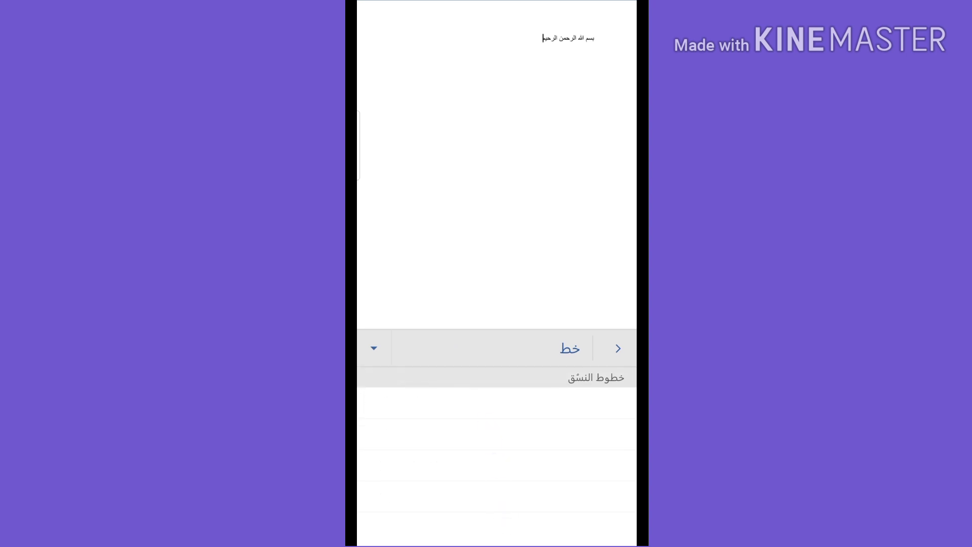
{"action": "mouse_move", "coordinate": [546, 430]}
{"action": "left_mouse_down"}
{"action": "mouse_move", "coordinate": [559, 497]}
{"action": "mouse_move", "coordinate": [562, 481]}
{"action": "left_mouse_up"}
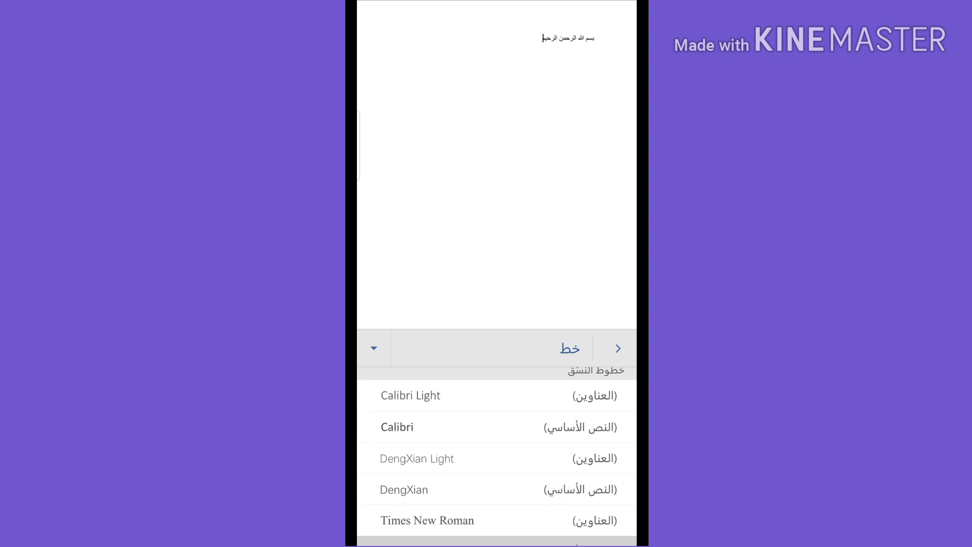
{"action": "left_click_drag", "start_coordinate": [575, 493], "coordinate": [602, 448]}
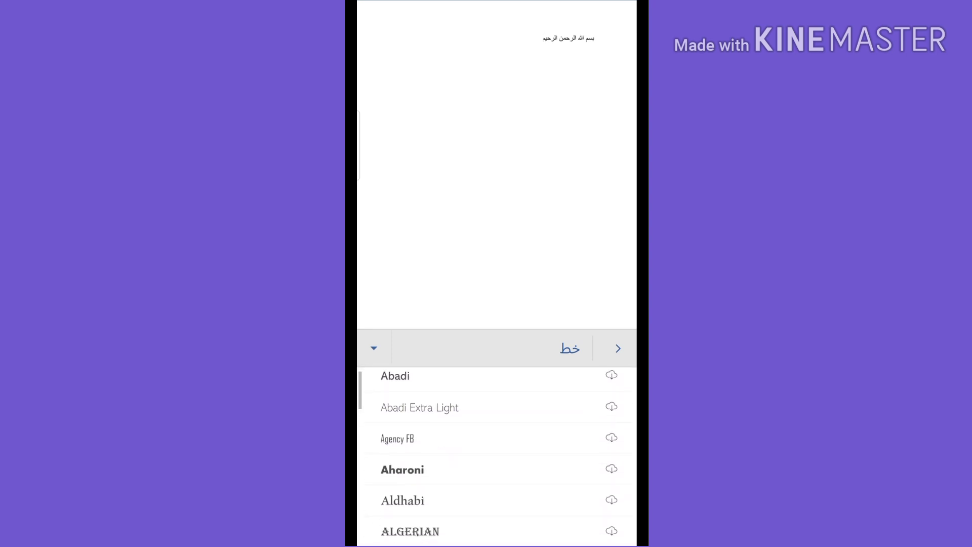
{"action": "left_click_drag", "start_coordinate": [586, 497], "coordinate": [586, 389]}
{"action": "left_click_drag", "start_coordinate": [577, 503], "coordinate": [577, 395]}
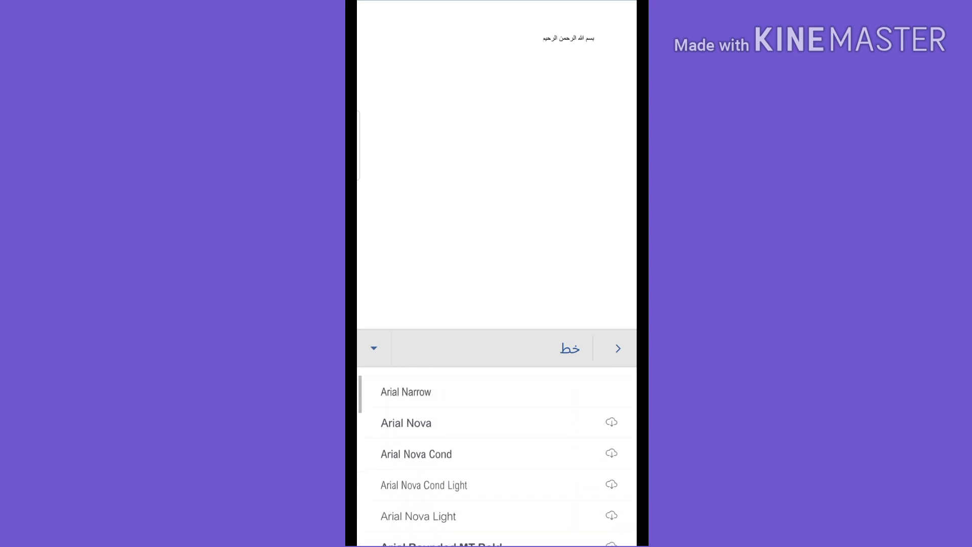
{"action": "left_click_drag", "start_coordinate": [577, 506], "coordinate": [577, 384]}
{"action": "left_click_drag", "start_coordinate": [568, 525], "coordinate": [581, 460]}
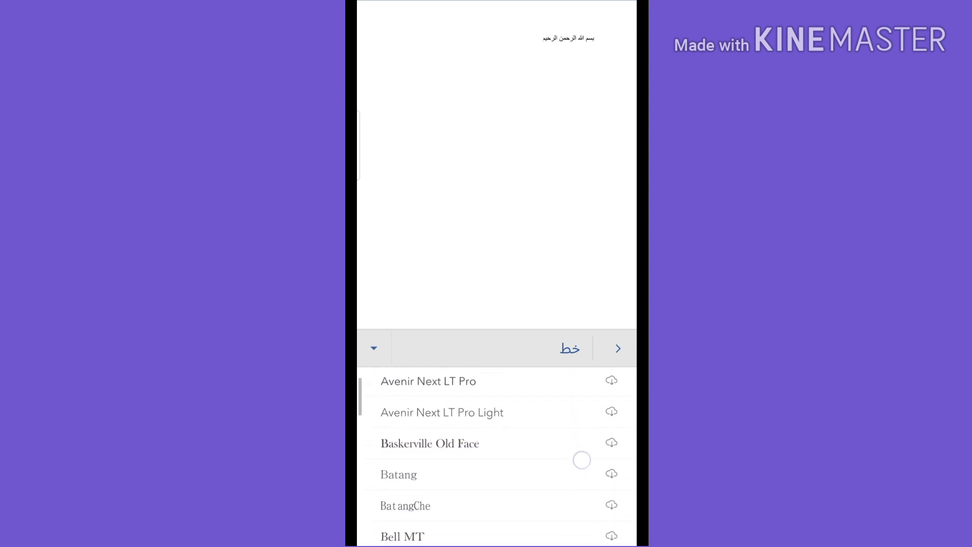
{"action": "left_click_drag", "start_coordinate": [565, 521], "coordinate": [572, 459]}
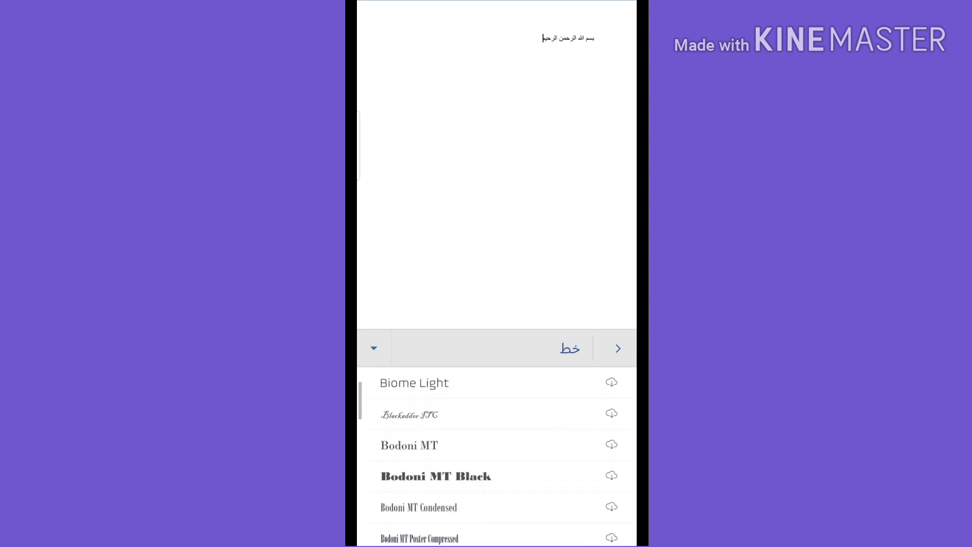
{"action": "left_click_drag", "start_coordinate": [581, 405], "coordinate": [581, 525]}
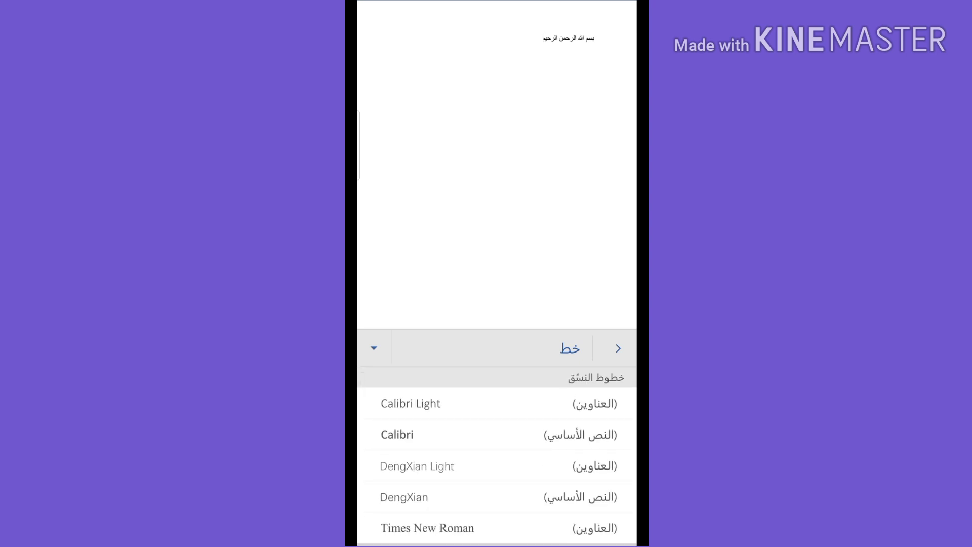
{"action": "left_click", "coordinate": [618, 348]}
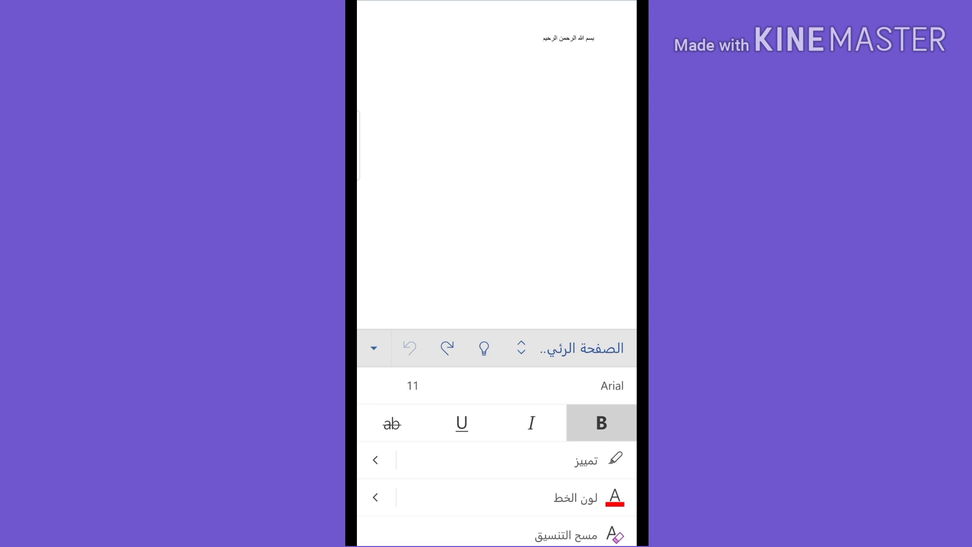
Set the font size to 20 and put the cursor back in the Basmala line
{"action": "left_click", "coordinate": [413, 385]}
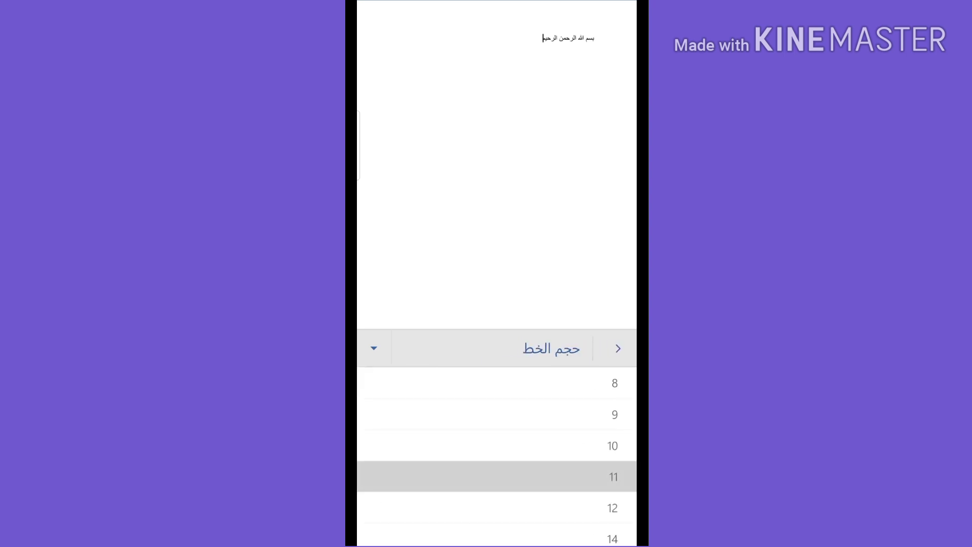
{"action": "left_click_drag", "start_coordinate": [573, 523], "coordinate": [584, 429]}
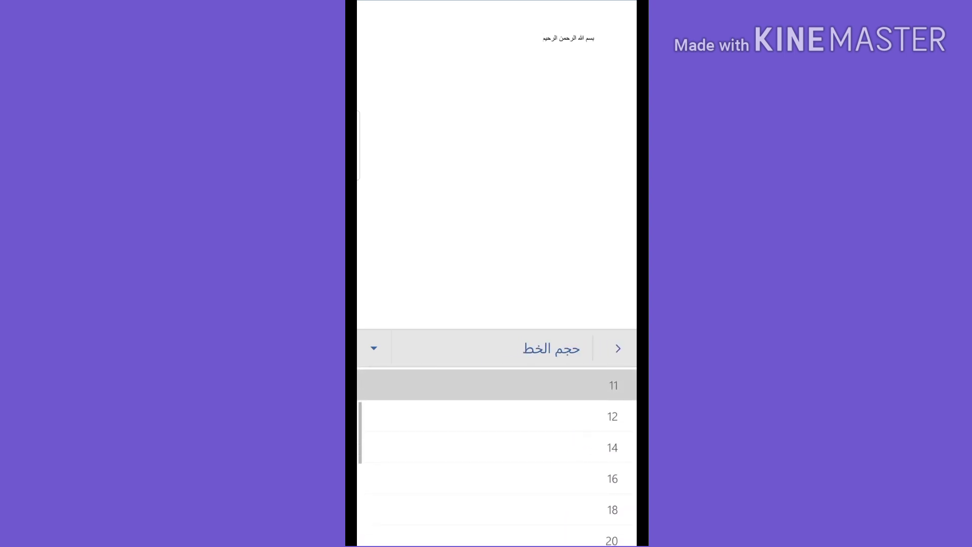
{"action": "left_click_drag", "start_coordinate": [596, 526], "coordinate": [600, 421]}
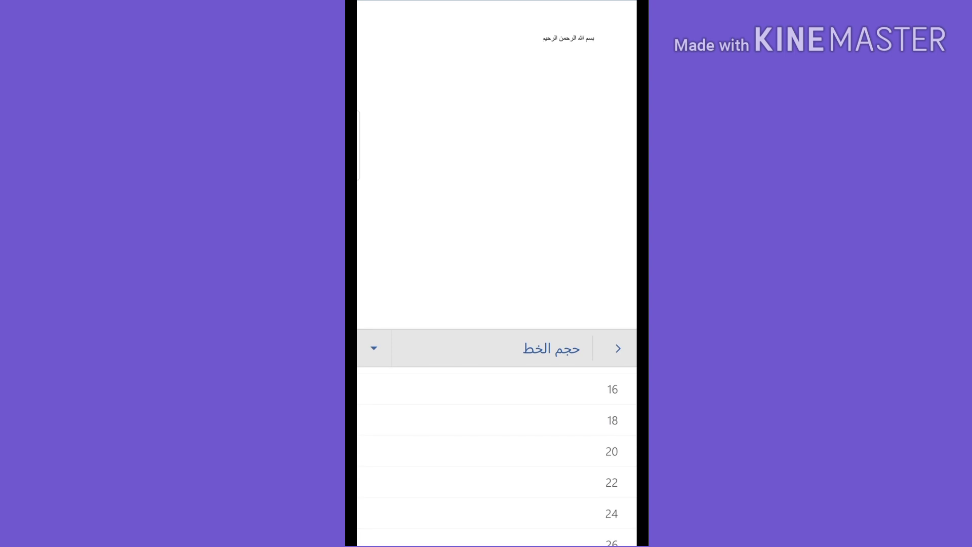
{"action": "left_click", "coordinate": [618, 455]}
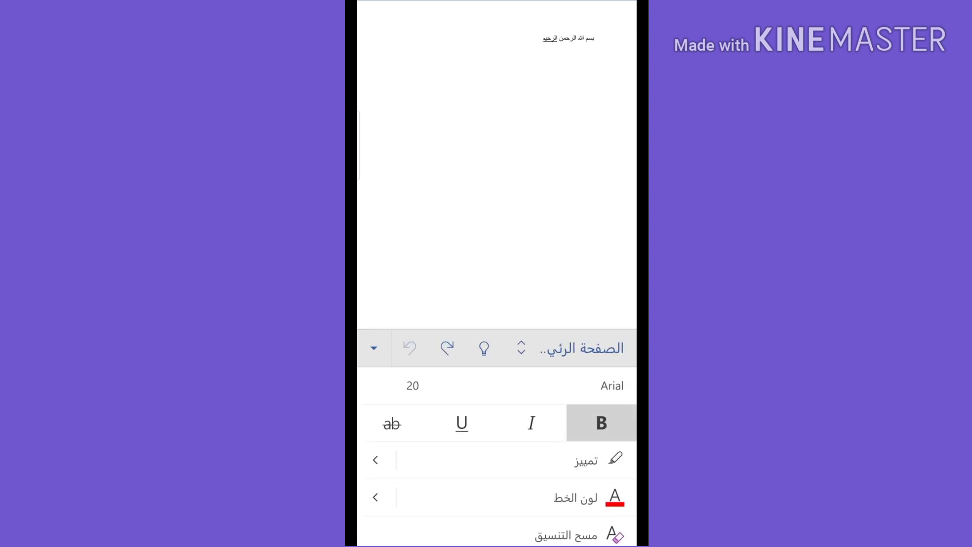
{"action": "left_click", "coordinate": [602, 36]}
{"action": "left_click_drag", "start_coordinate": [542, 57], "coordinate": [580, 57]}
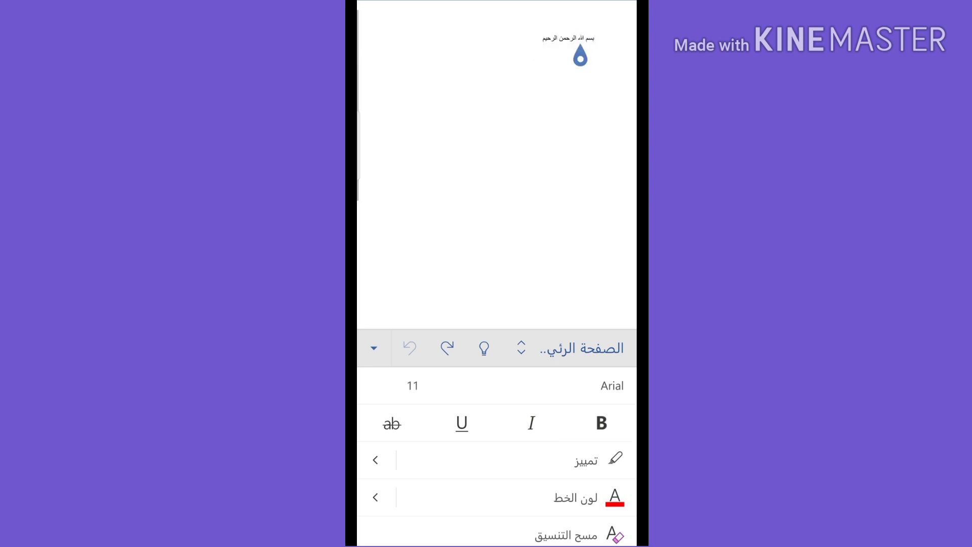
Select the whole Basmala line with Select All and set it to size 16
{"action": "left_click", "coordinate": [580, 57]}
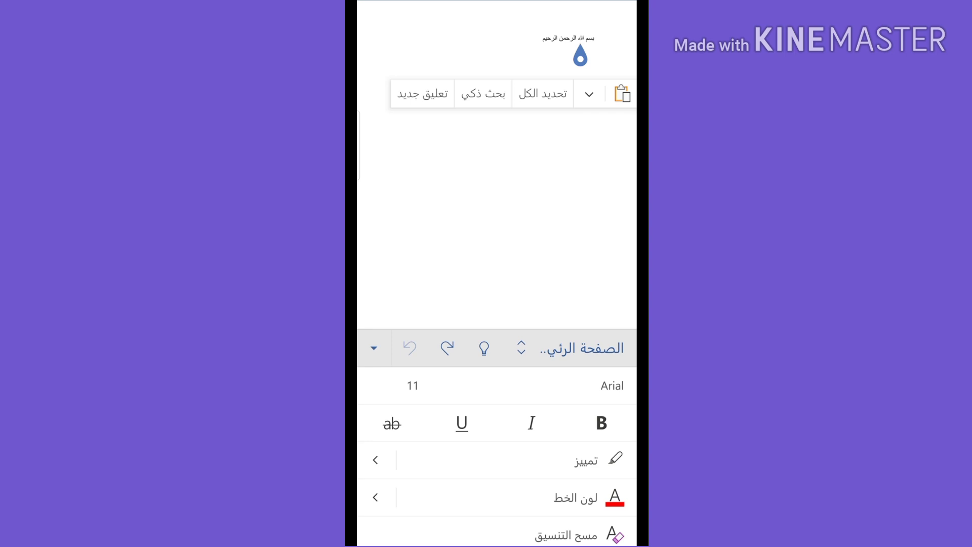
{"action": "double_click", "coordinate": [567, 38]}
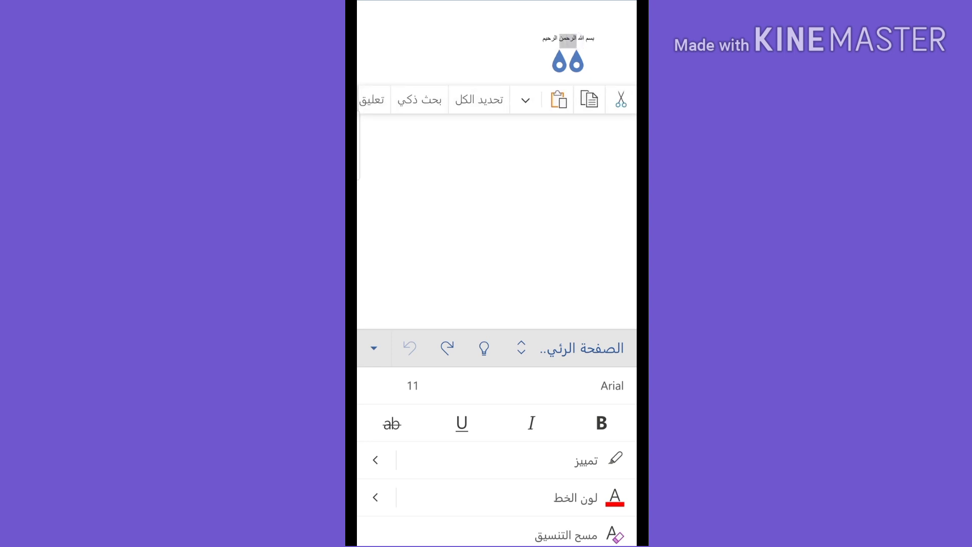
{"action": "left_click", "coordinate": [479, 99]}
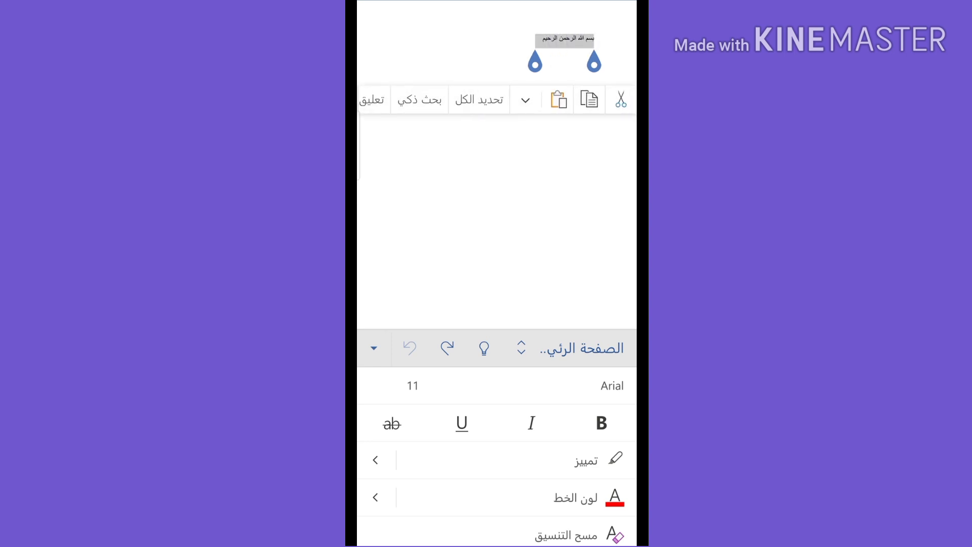
{"action": "left_click", "coordinate": [413, 385]}
{"action": "scroll", "coordinate": [612, 455], "scroll_direction": "down", "scroll_amount": 3}
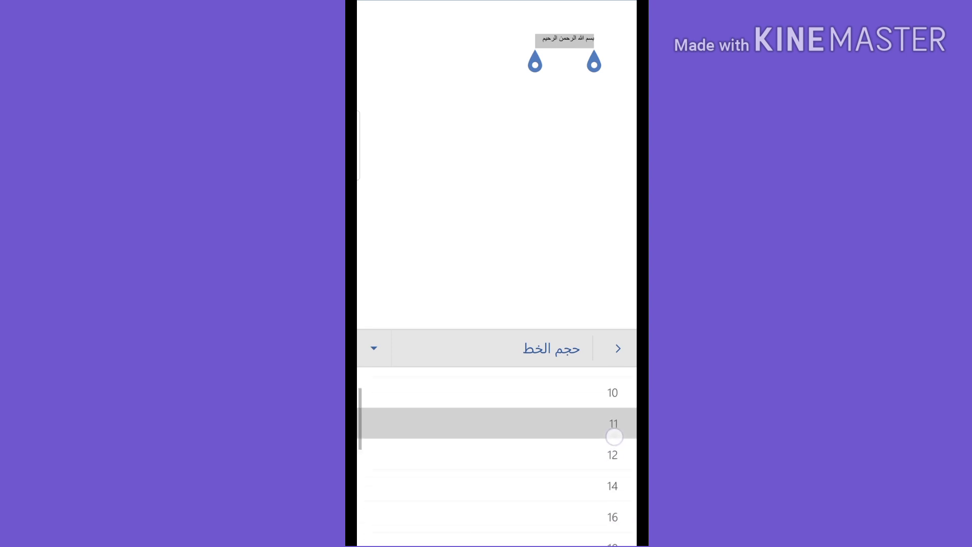
{"action": "left_click", "coordinate": [612, 456]}
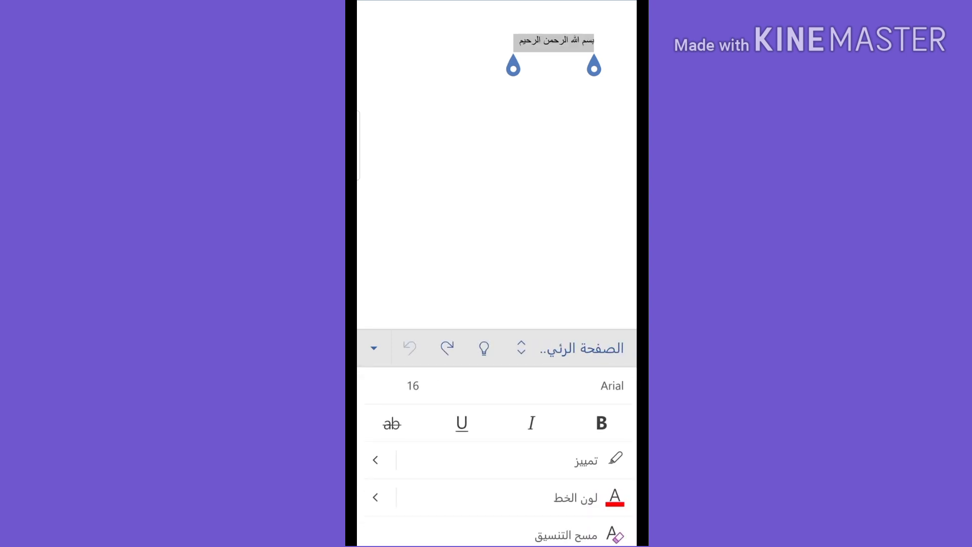
Increase the selected line's font size to 20, then to 24
{"action": "left_click", "coordinate": [413, 385]}
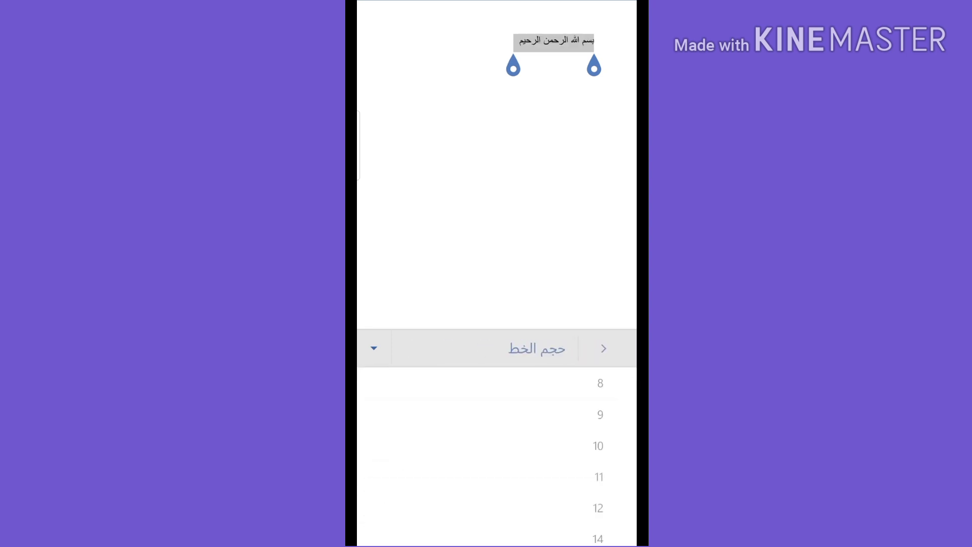
{"action": "left_click_drag", "start_coordinate": [614, 509], "coordinate": [617, 382]}
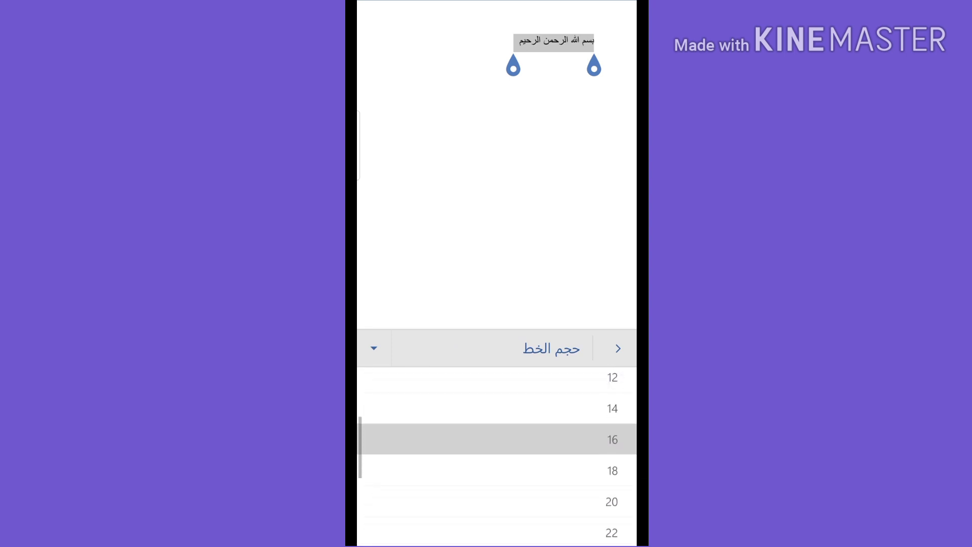
{"action": "left_click", "coordinate": [617, 501]}
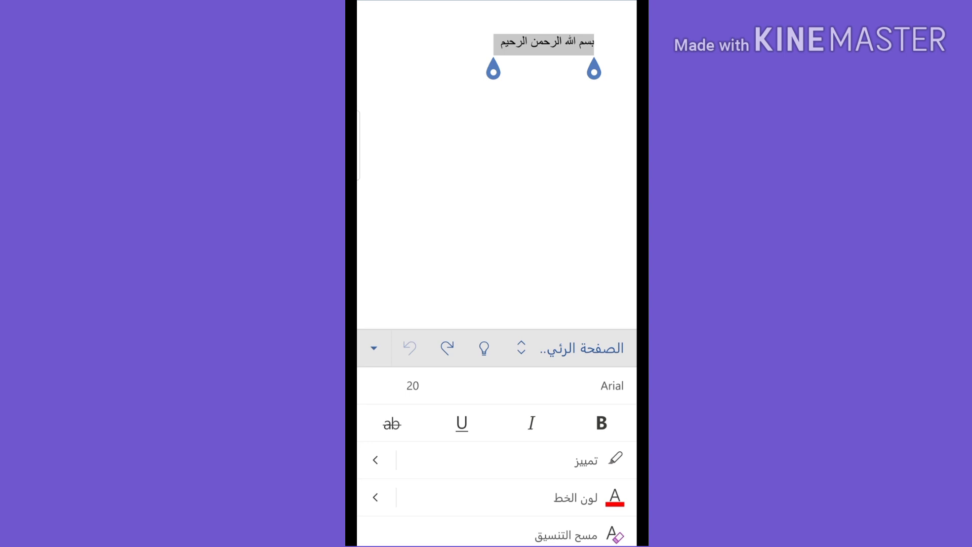
{"action": "left_click", "coordinate": [411, 382]}
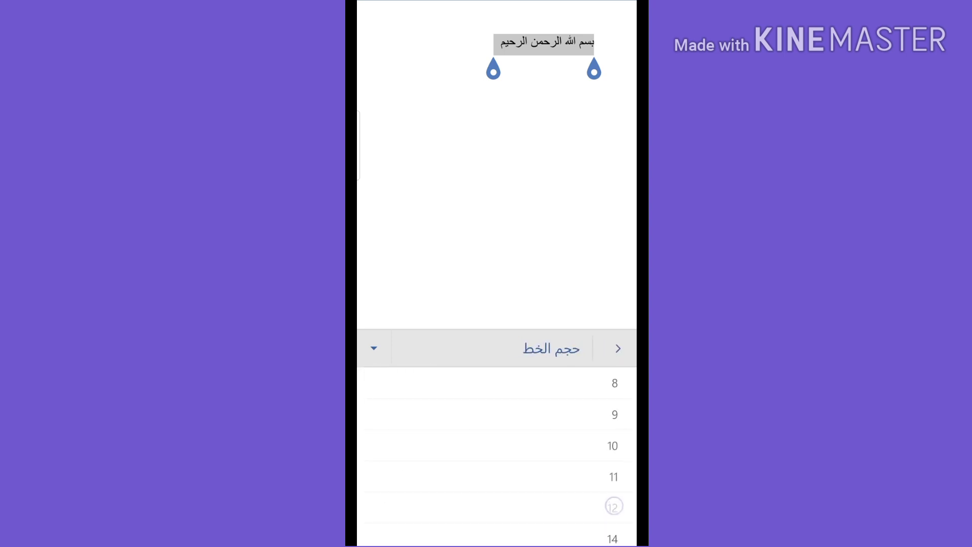
{"action": "left_click_drag", "start_coordinate": [614, 505], "coordinate": [614, 385]}
{"action": "left_click_drag", "start_coordinate": [612, 506], "coordinate": [612, 369]}
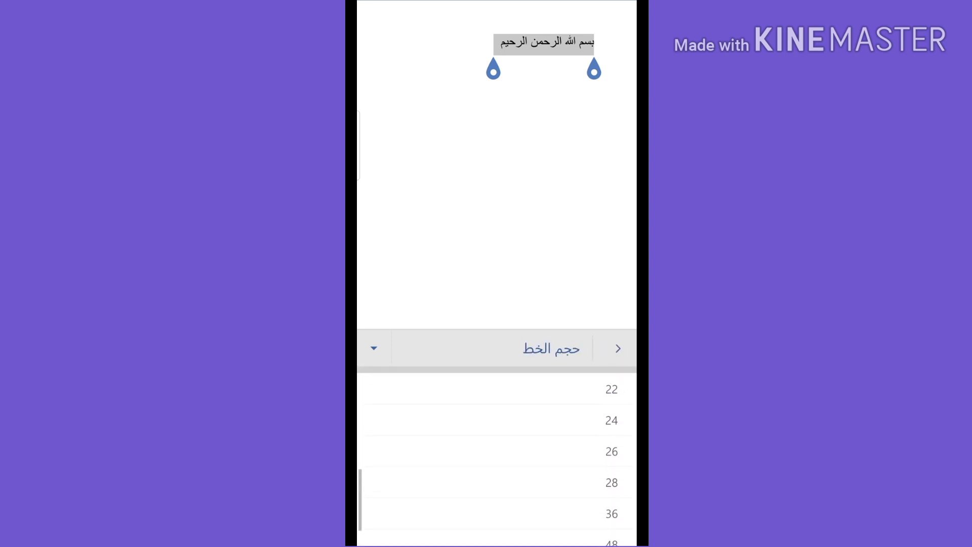
{"action": "left_click", "coordinate": [608, 420]}
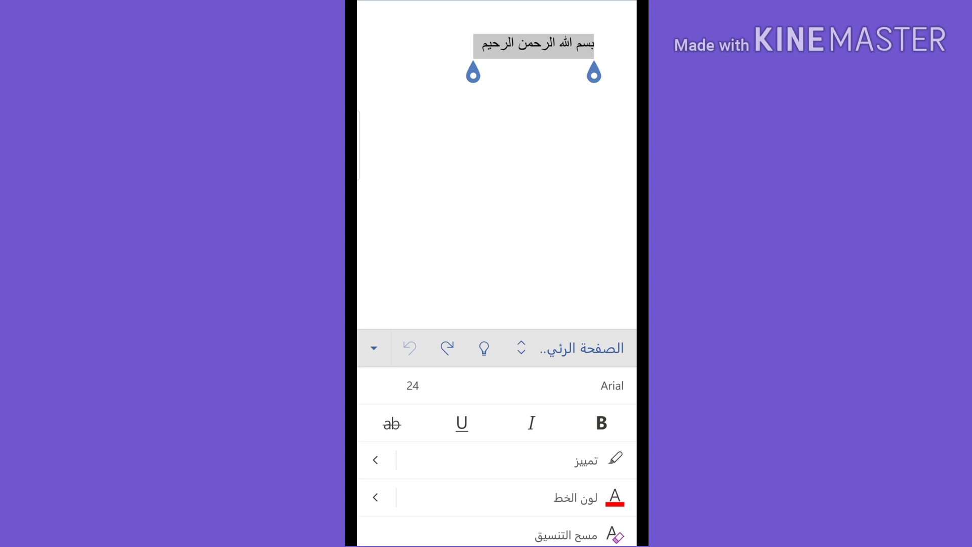
Apply bold, italic and underline to the Basmala line
{"action": "left_click", "coordinate": [601, 423]}
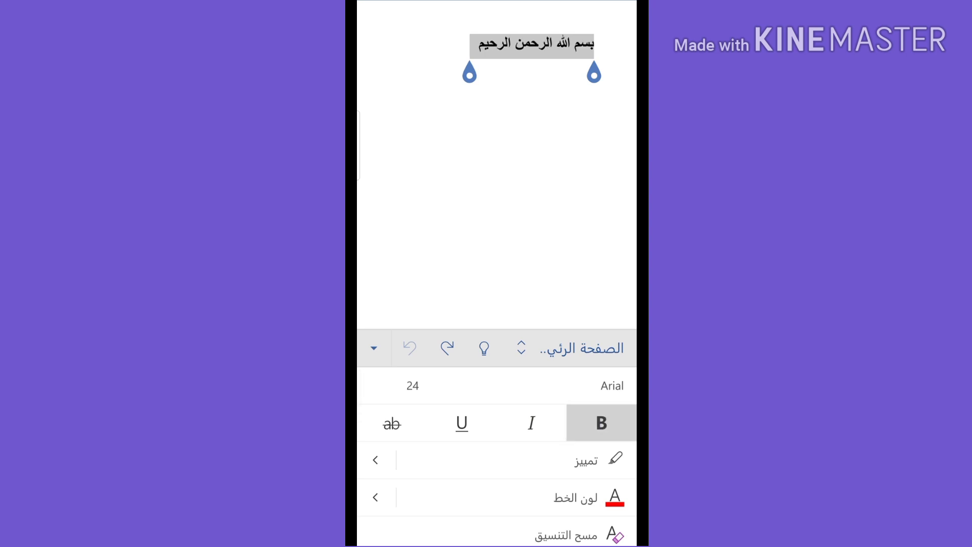
{"action": "left_click", "coordinate": [531, 423]}
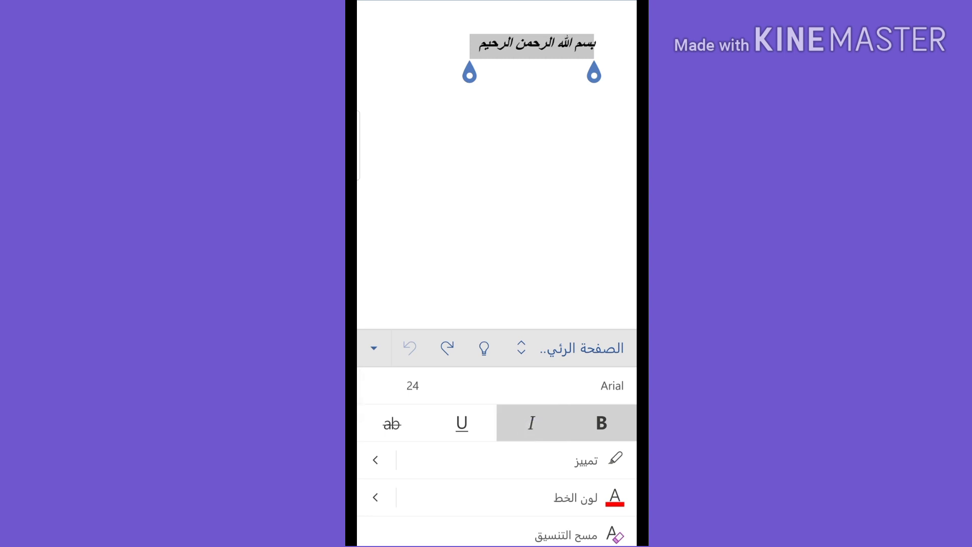
{"action": "left_click", "coordinate": [461, 423]}
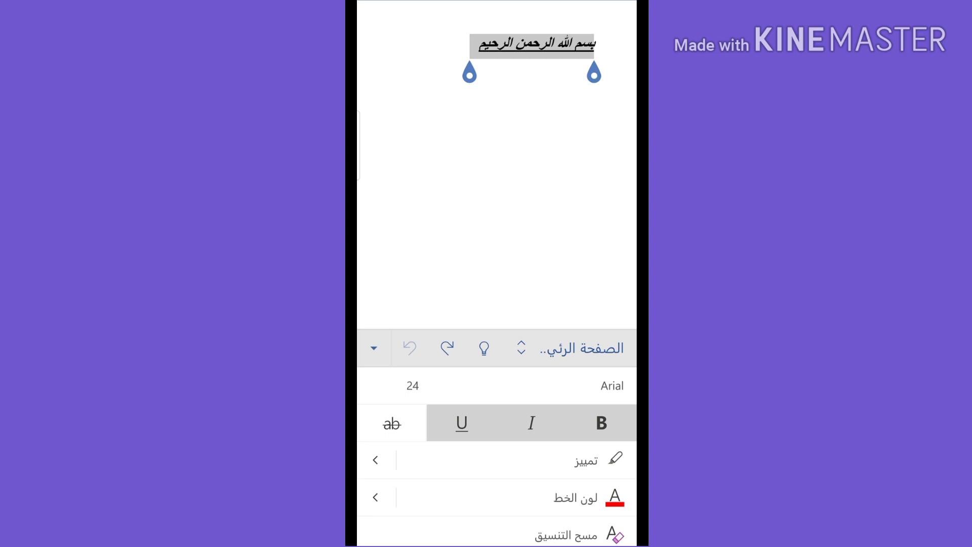
Undo the underline, italic and bold, then redo all three
{"action": "left_click", "coordinate": [447, 347]}
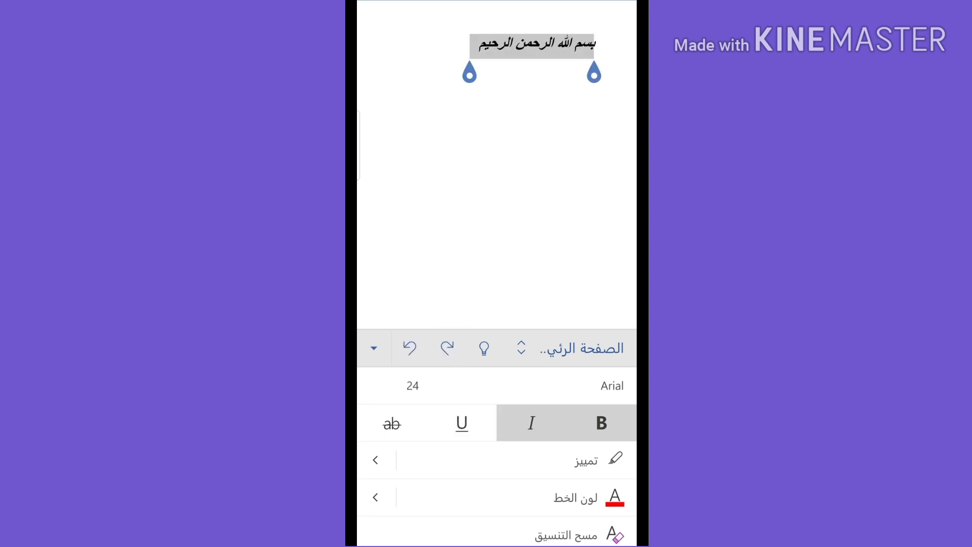
{"action": "left_click", "coordinate": [447, 347]}
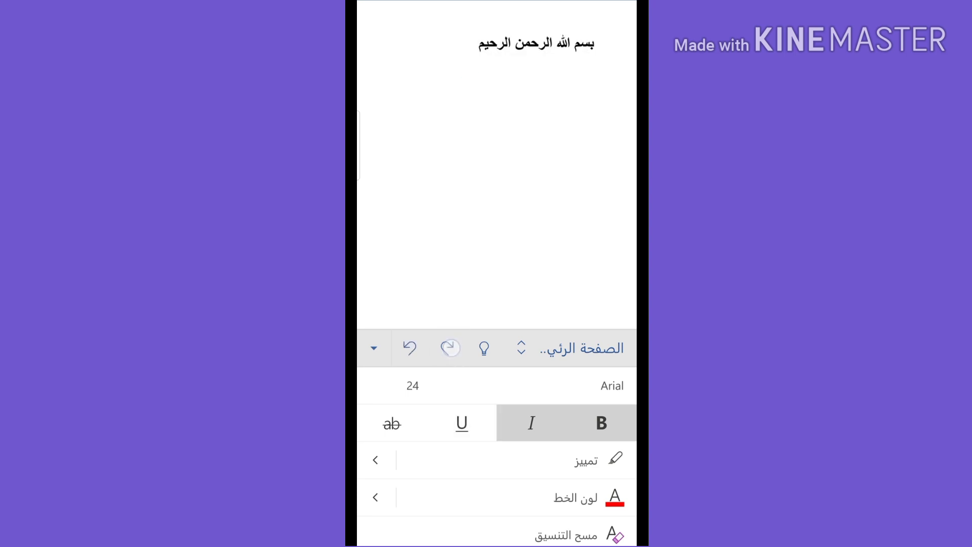
{"action": "left_click", "coordinate": [446, 347]}
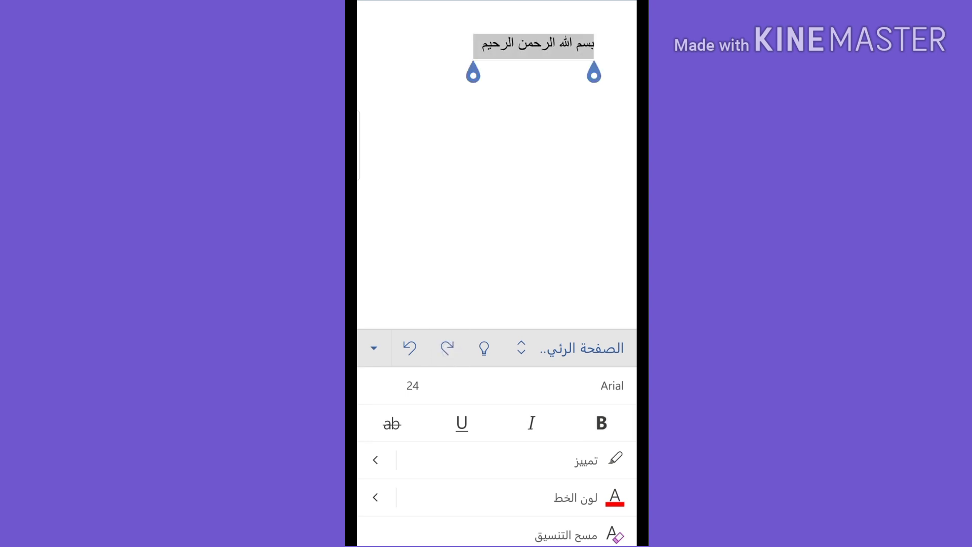
{"action": "left_click", "coordinate": [409, 348]}
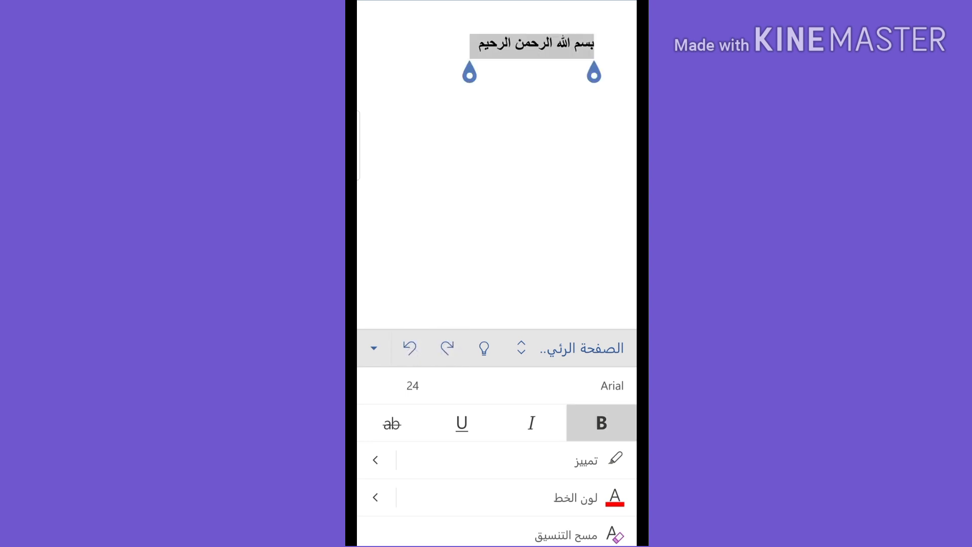
{"action": "left_click", "coordinate": [410, 347]}
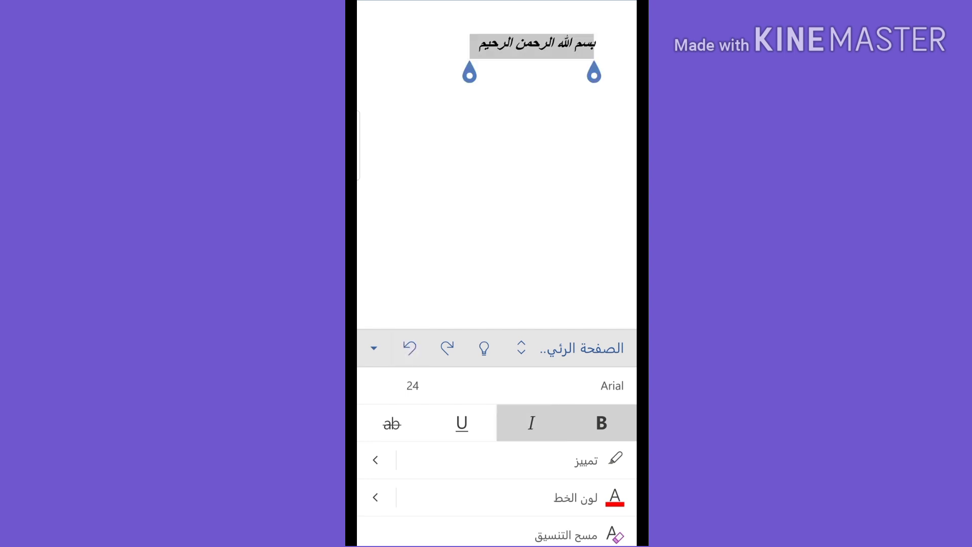
{"action": "left_click", "coordinate": [410, 348]}
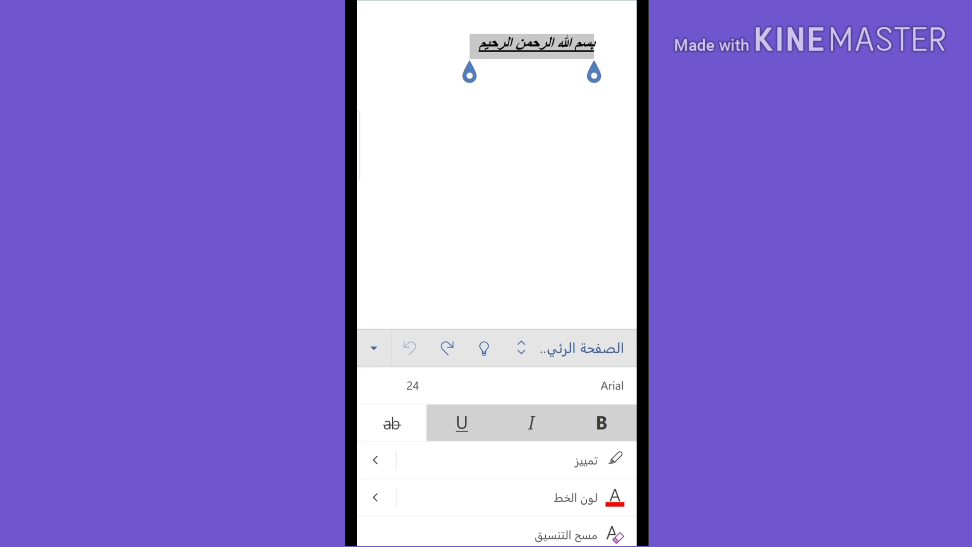
Collapse the Home ribbon and reselect the entire Basmala line via a double-tap and Select All
{"action": "left_click", "coordinate": [374, 347]}
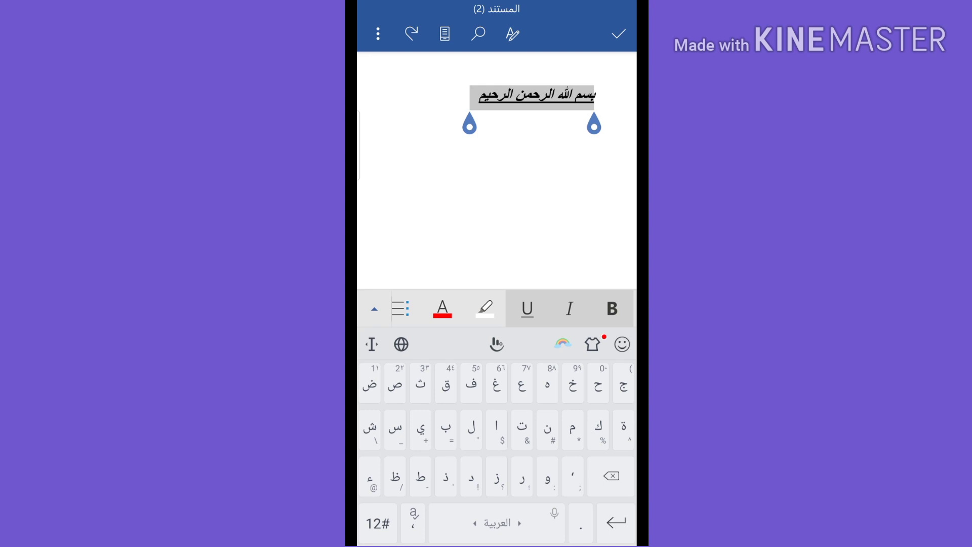
{"action": "left_click", "coordinate": [453, 99]}
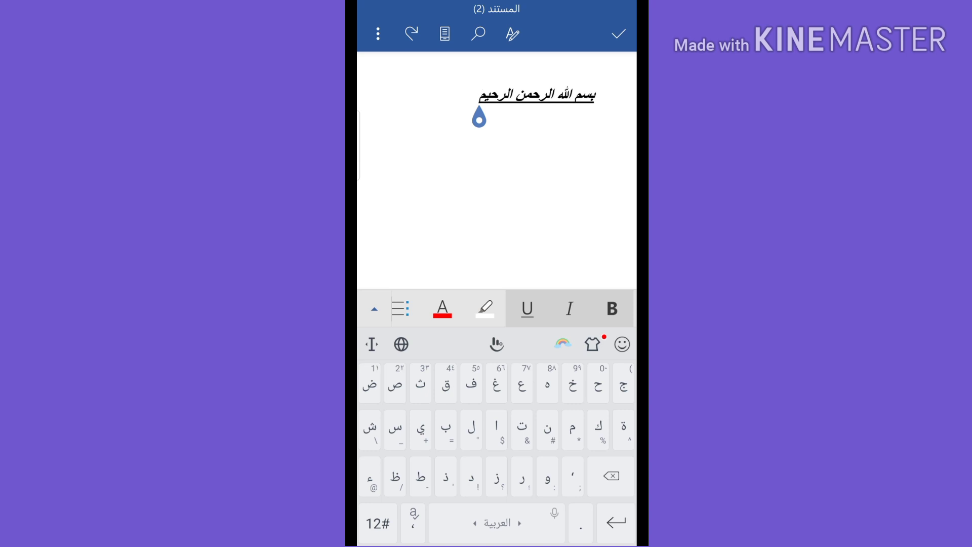
{"action": "double_click", "coordinate": [564, 94]}
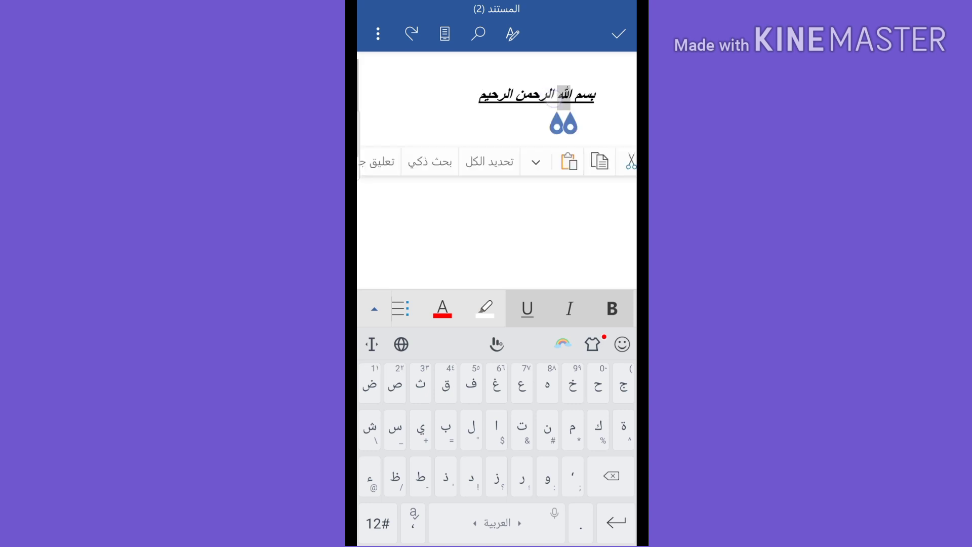
{"action": "left_click", "coordinate": [478, 161]}
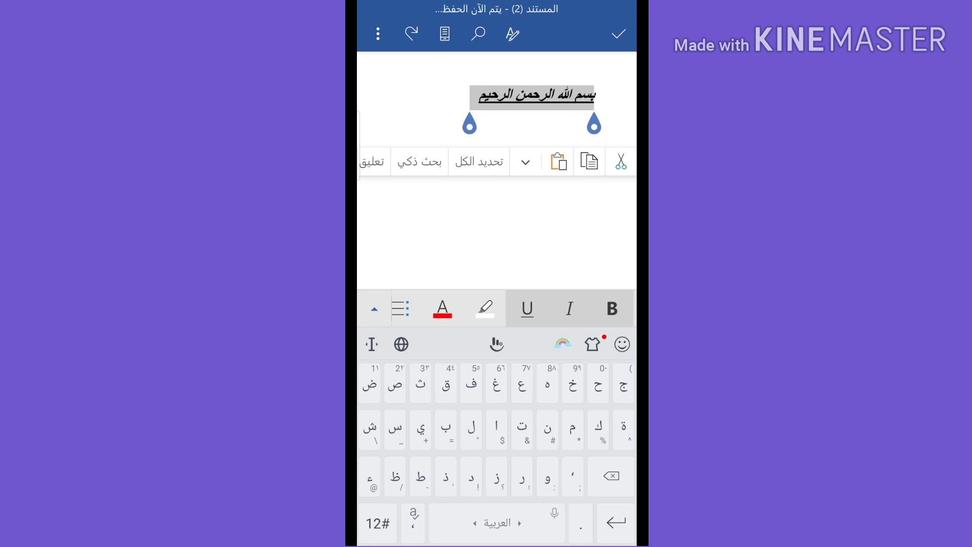
{"action": "left_click_drag", "start_coordinate": [405, 309], "coordinate": [491, 311]}
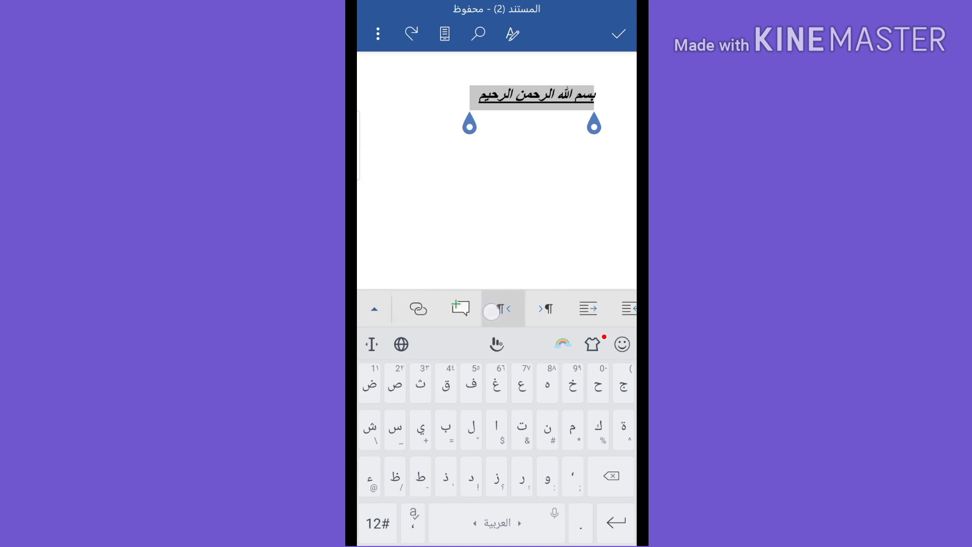
{"action": "left_click_drag", "start_coordinate": [448, 311], "coordinate": [570, 311]}
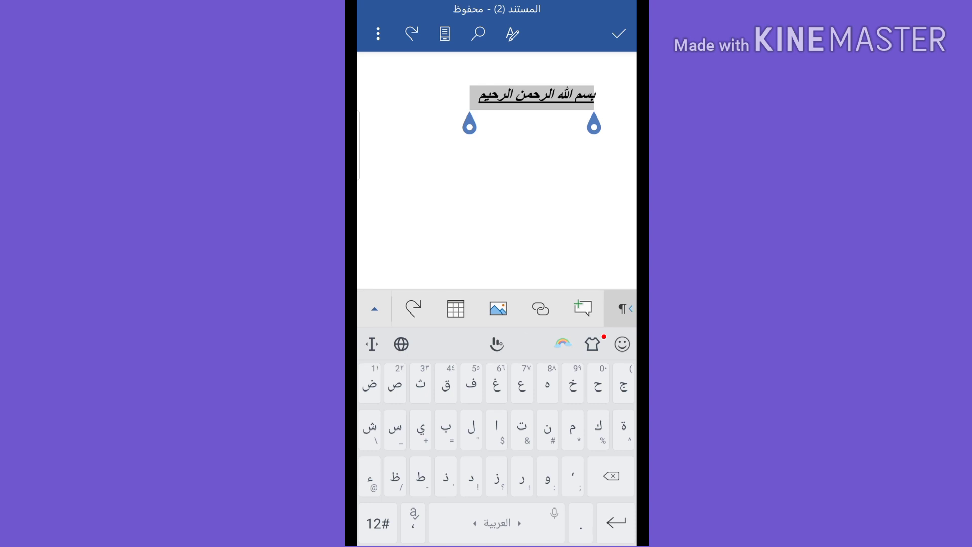
{"action": "left_click", "coordinate": [374, 309]}
{"action": "left_click", "coordinate": [478, 45]}
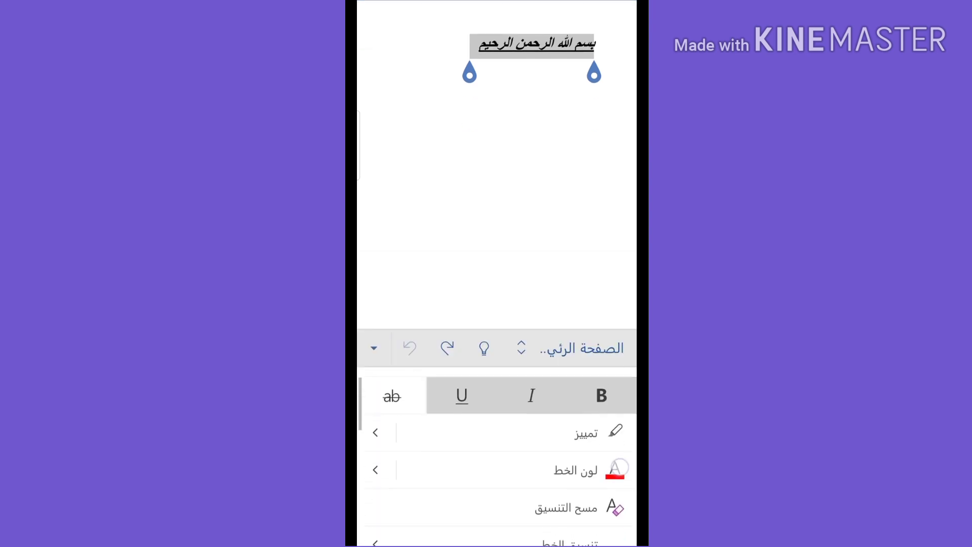
{"action": "double_click", "coordinate": [523, 138]}
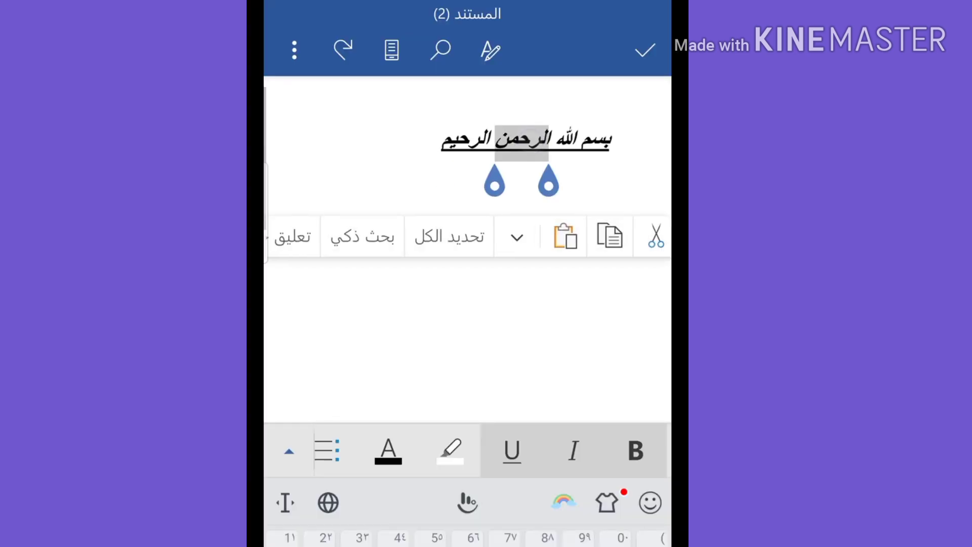
{"action": "left_click", "coordinate": [441, 236]}
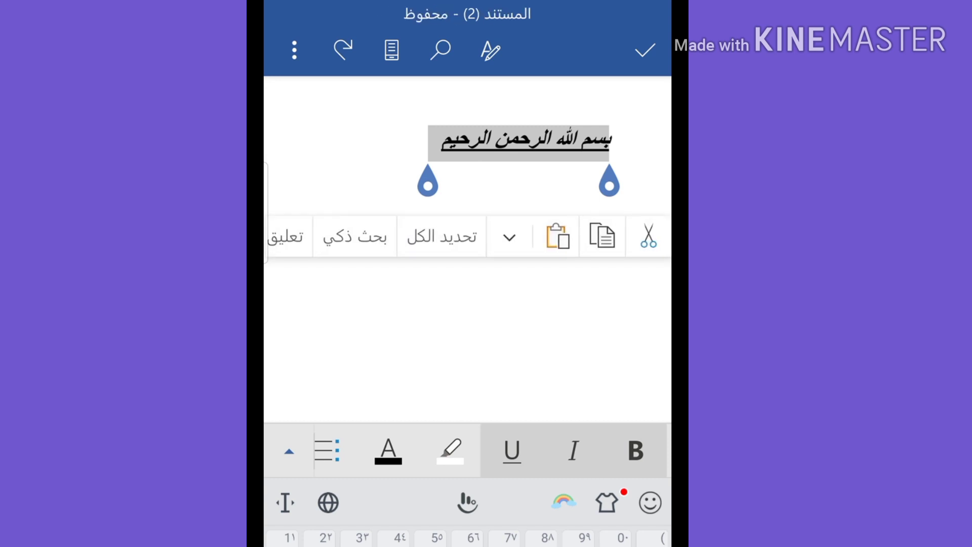
Set the Basmala's font colour to red and highlight it in yellow
{"action": "left_click", "coordinate": [389, 450]}
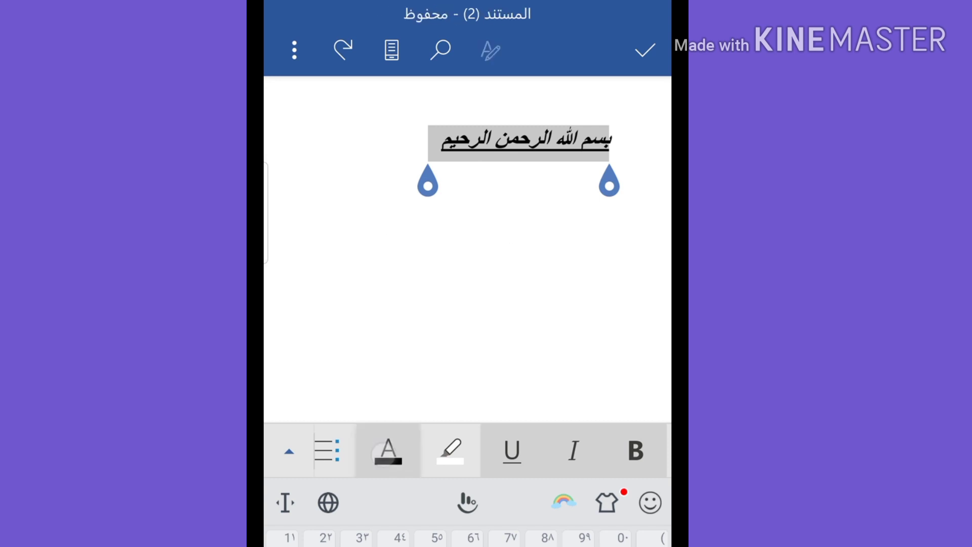
{"action": "scroll", "coordinate": [553, 473], "scroll_direction": "down", "scroll_amount": 3}
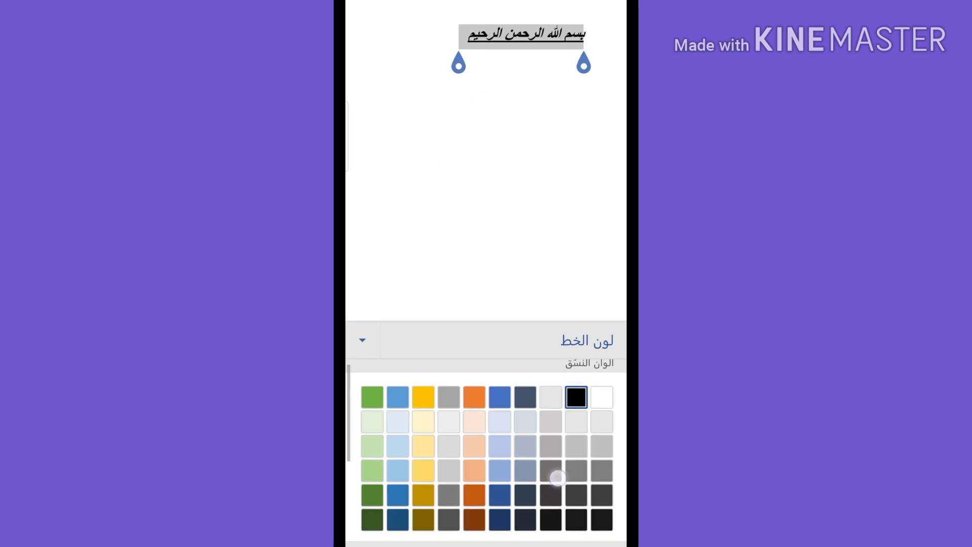
{"action": "left_click", "coordinate": [576, 452]}
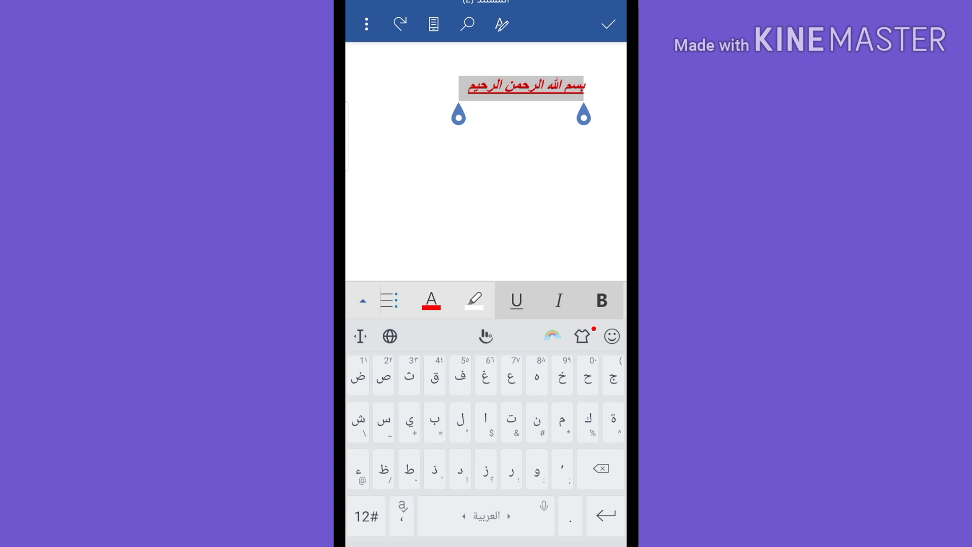
{"action": "left_click", "coordinate": [473, 300]}
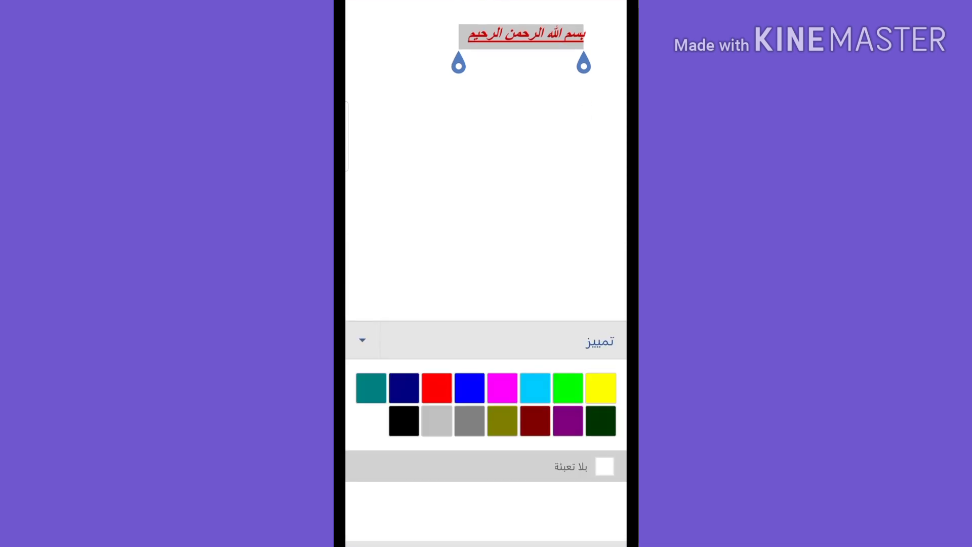
{"action": "left_click", "coordinate": [601, 388]}
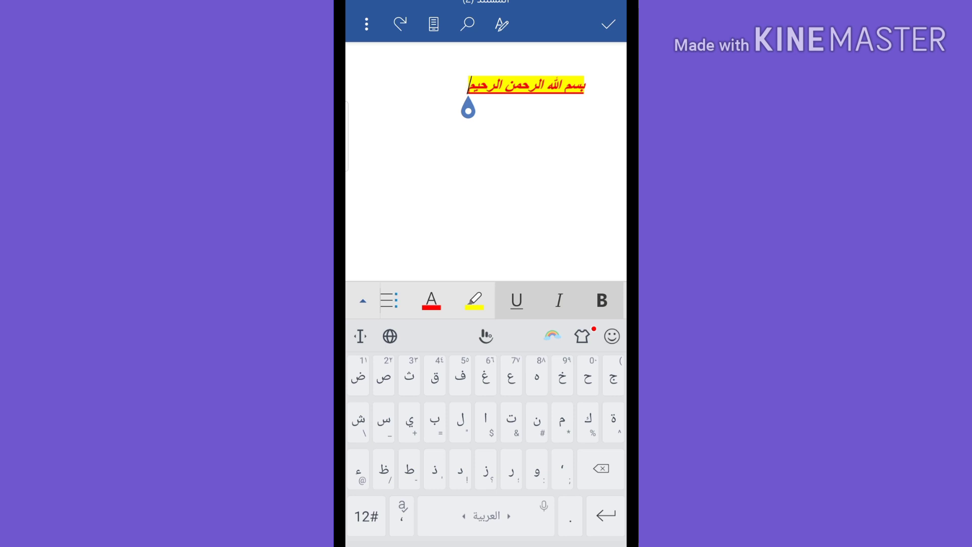
Undo the yellow highlight on the Basmala and deselect the line
{"action": "left_click", "coordinate": [399, 23]}
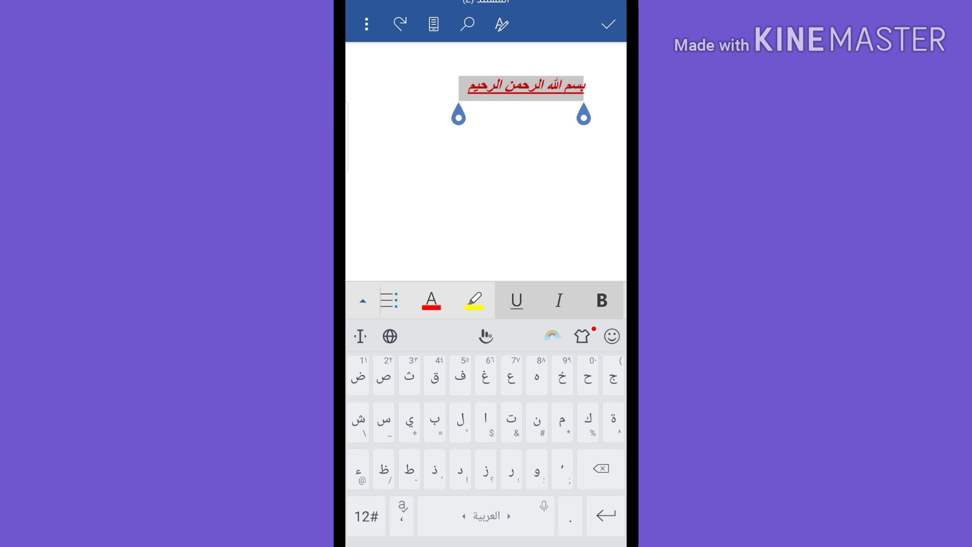
{"action": "left_click", "coordinate": [469, 86]}
{"action": "left_click", "coordinate": [447, 96]}
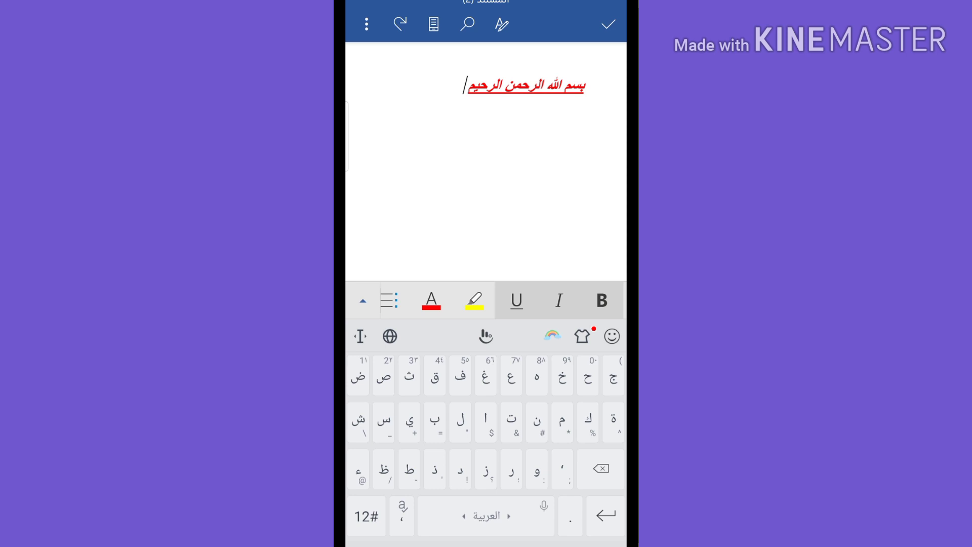
Start a new line and type بحث عن السياحة في مصر, using the suggestion for السياحة
{"action": "key", "text": "Return"}
{"action": "type", "text": "بحث"}
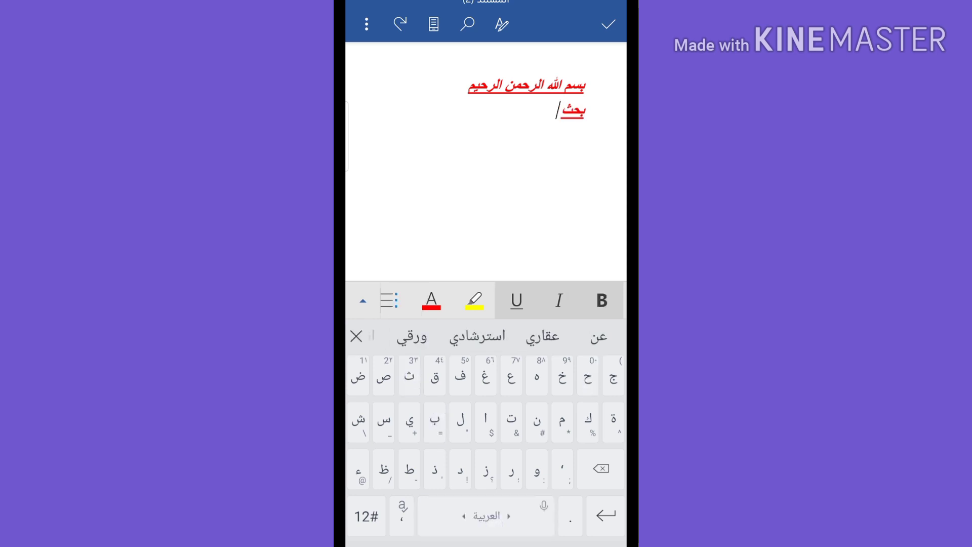
{"action": "type", "text": " عن"}
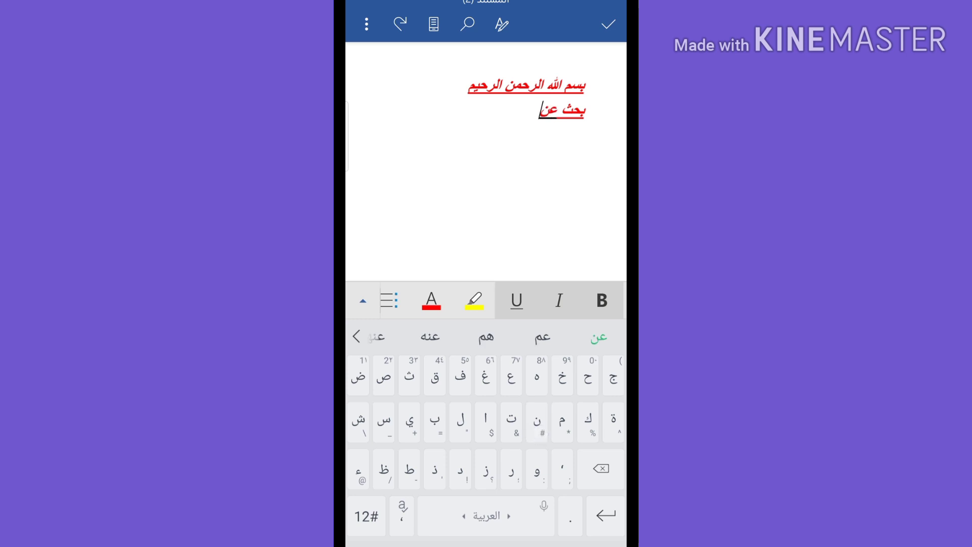
{"action": "type", "text": " ال"}
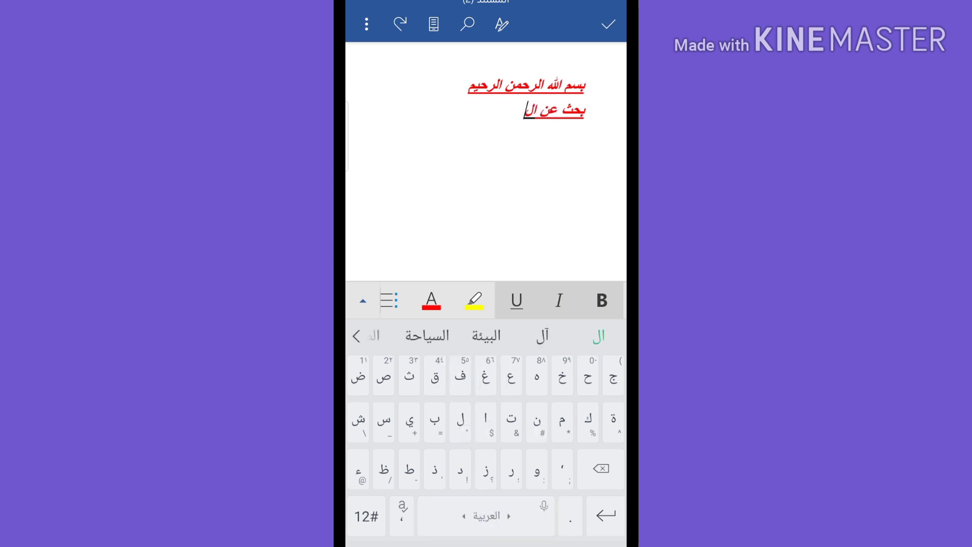
{"action": "type", "text": "سياح"}
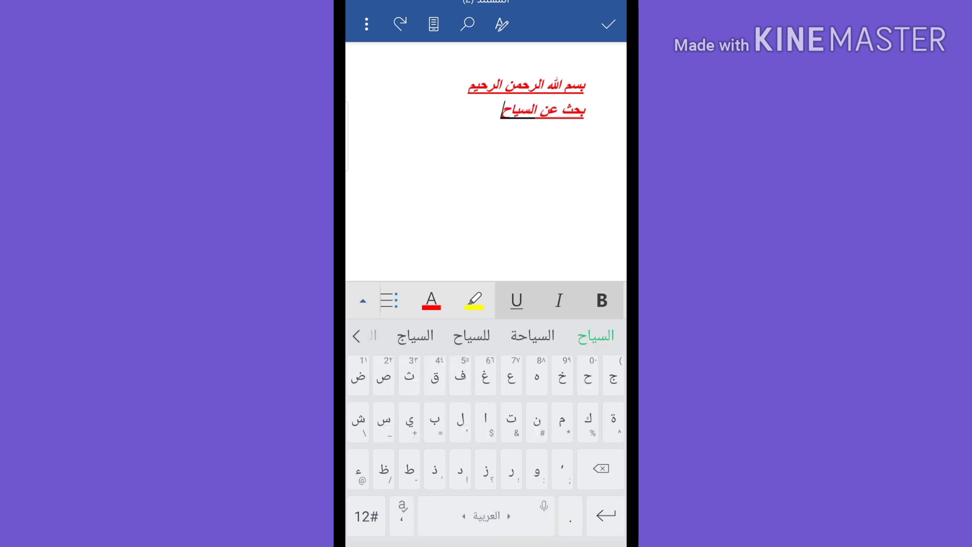
{"action": "left_click", "coordinate": [537, 336]}
{"action": "type", "text": "ف"}
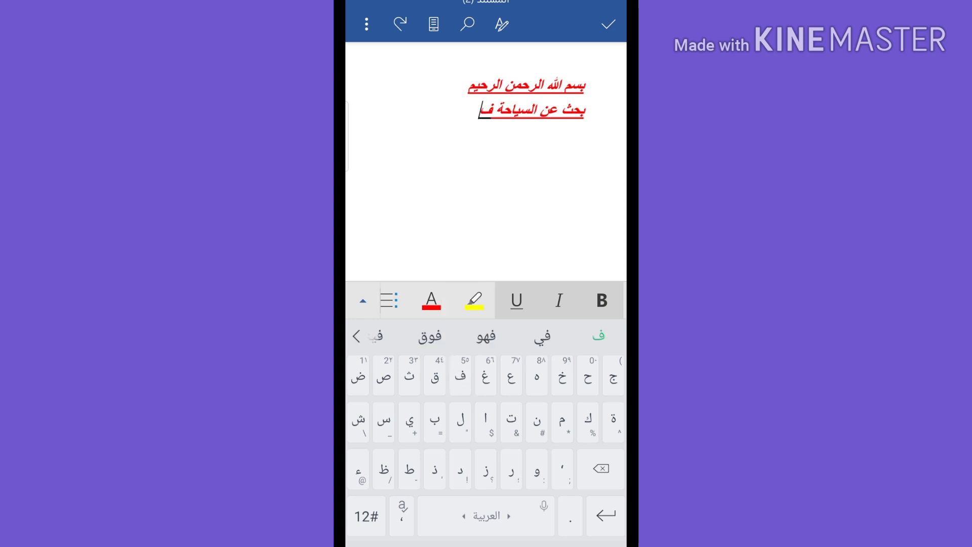
{"action": "type", "text": "ي م"}
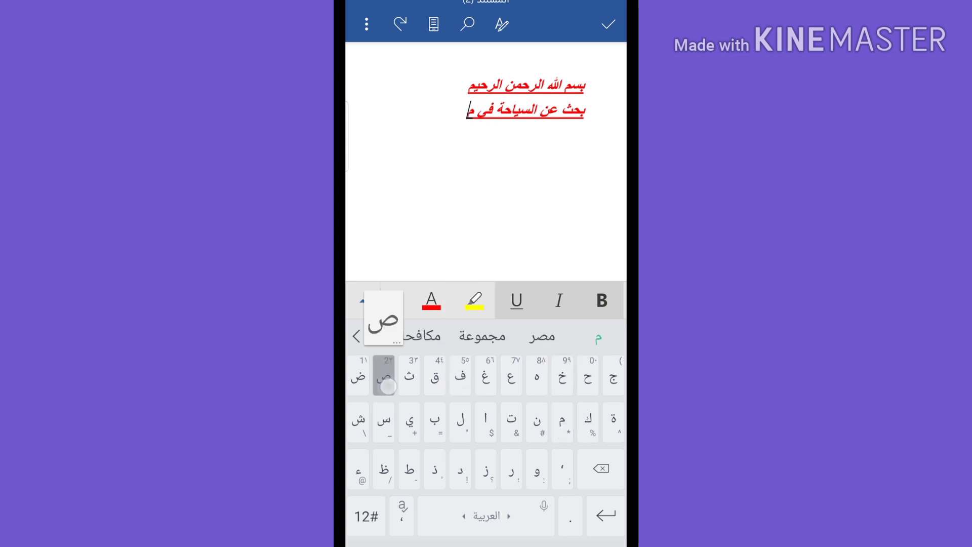
{"action": "type", "text": "صر"}
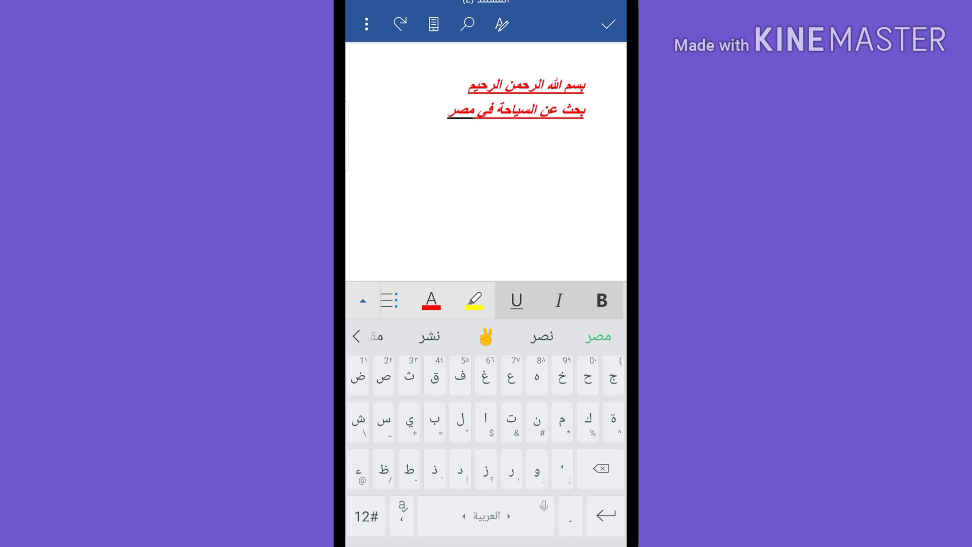
{"action": "double_click", "coordinate": [548, 110]}
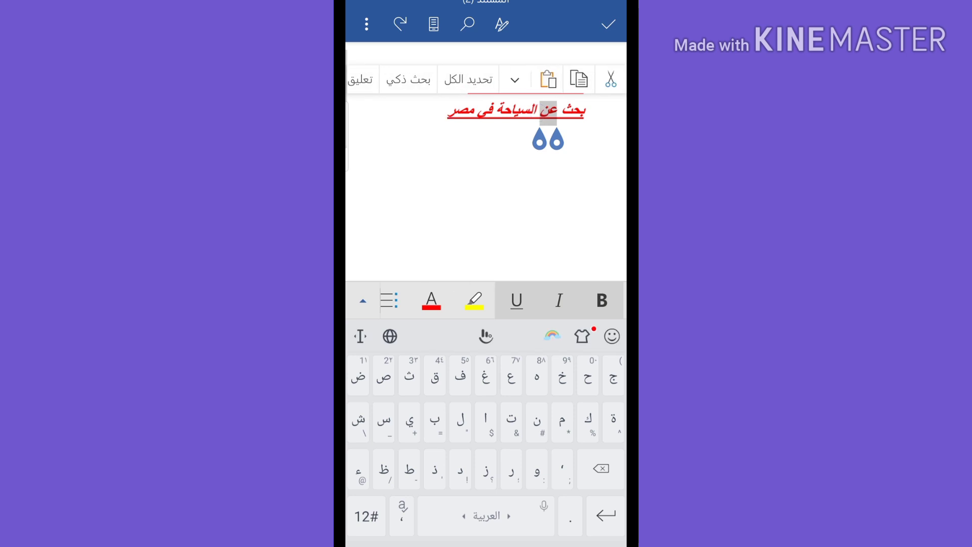
Select both red lines fully and apply underline to them
{"action": "left_click", "coordinate": [468, 80]}
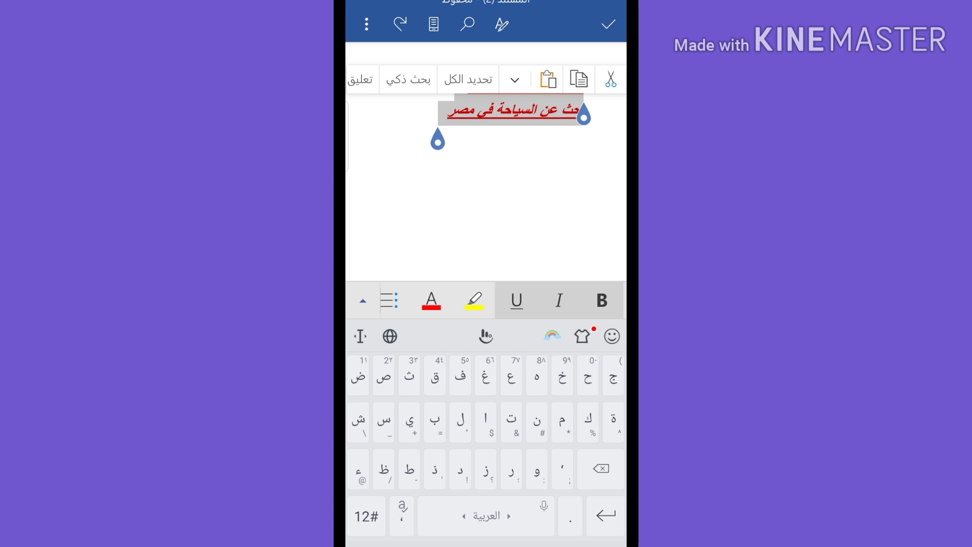
{"action": "left_click", "coordinate": [517, 300]}
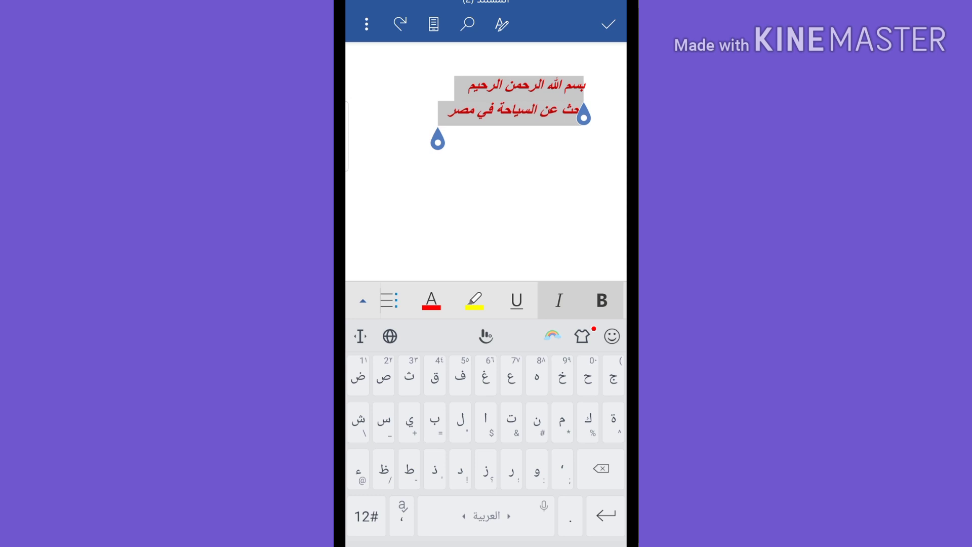
{"action": "left_click", "coordinate": [517, 300]}
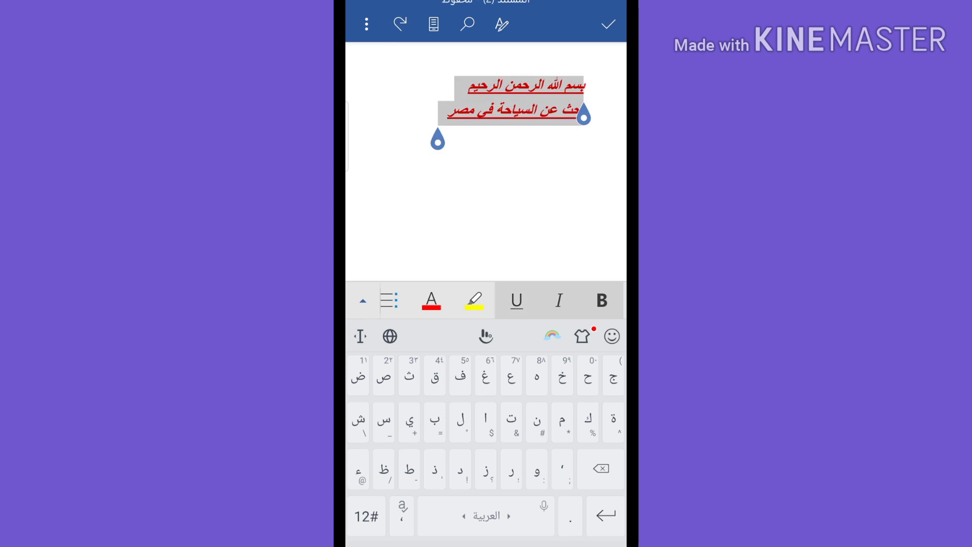
Edit the second line so it reads بحث عن سياحة فى مصر
{"action": "left_click", "coordinate": [546, 110]}
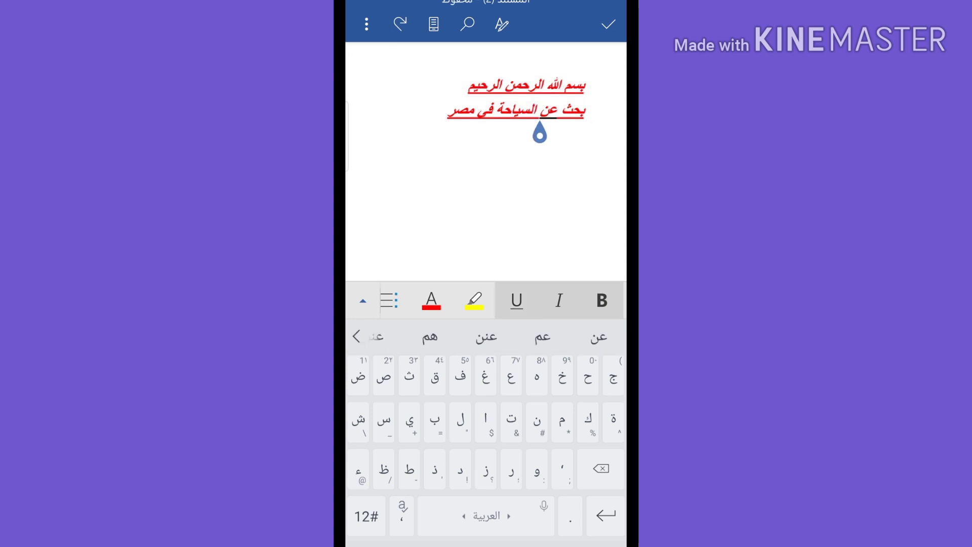
{"action": "left_click", "coordinate": [590, 112]}
{"action": "left_click", "coordinate": [542, 112]}
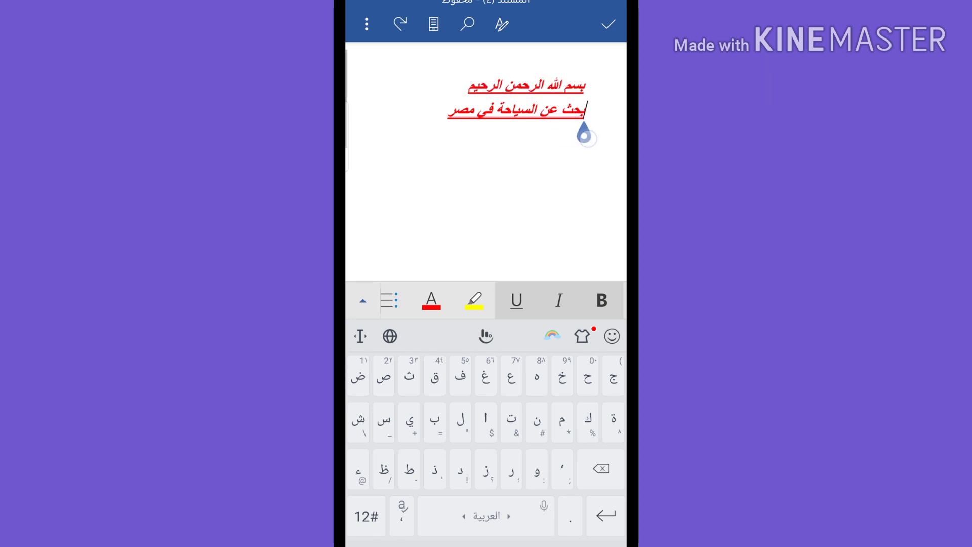
{"action": "mouse_move", "coordinate": [588, 139]}
{"action": "left_mouse_down"}
{"action": "mouse_move", "coordinate": [448, 137]}
{"action": "mouse_move", "coordinate": [540, 136]}
{"action": "left_mouse_up"}
{"action": "left_click", "coordinate": [582, 134]}
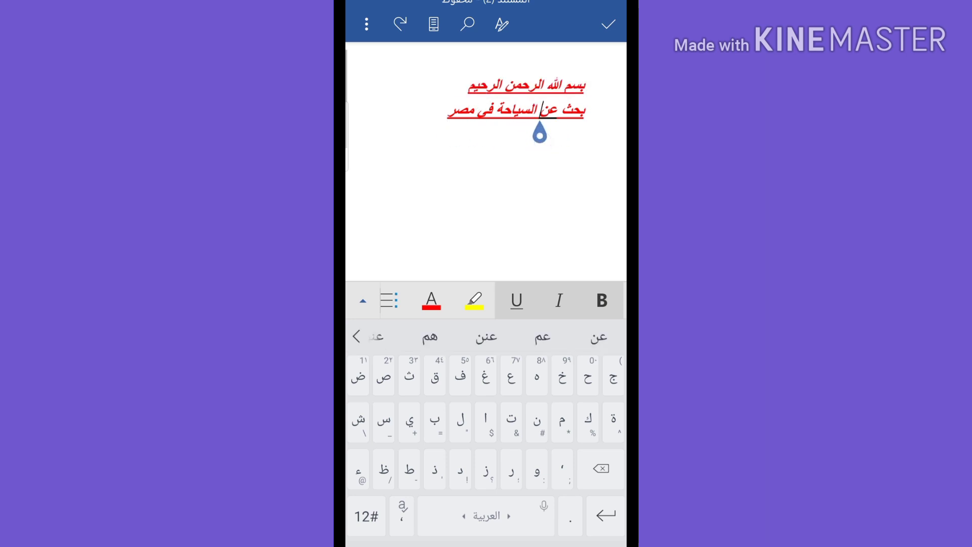
Select the whole second line, starting from the word بحث
{"action": "double_click", "coordinate": [572, 109]}
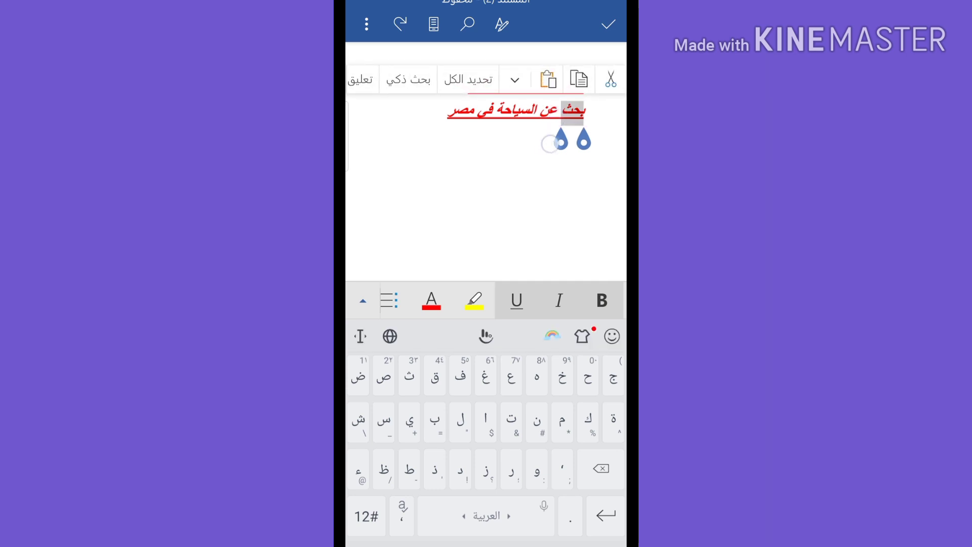
{"action": "key", "text": "Escape"}
{"action": "left_click_drag", "start_coordinate": [566, 126], "coordinate": [481, 128]}
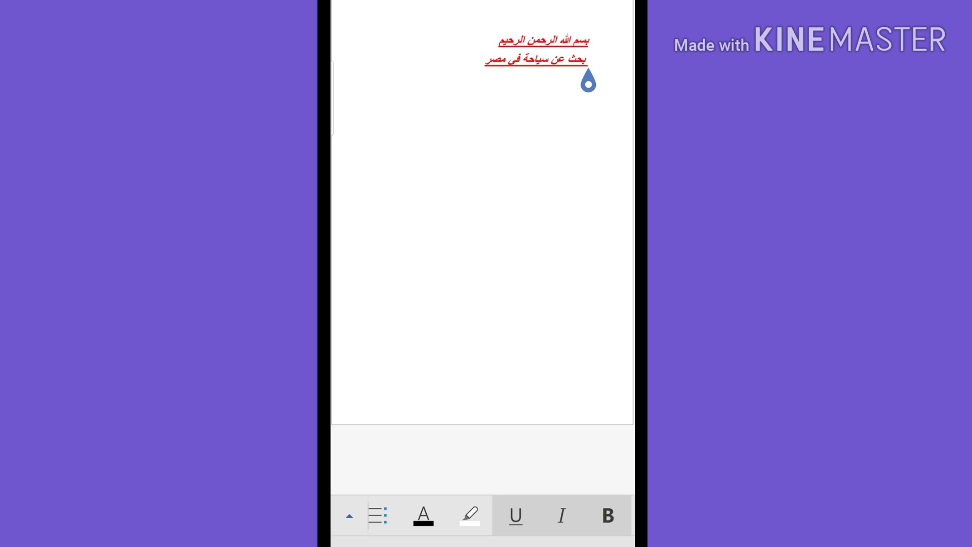
Hide the keyboard and select the words of the line بحث عن سياحة فى مصر
{"action": "left_click", "coordinate": [588, 82]}
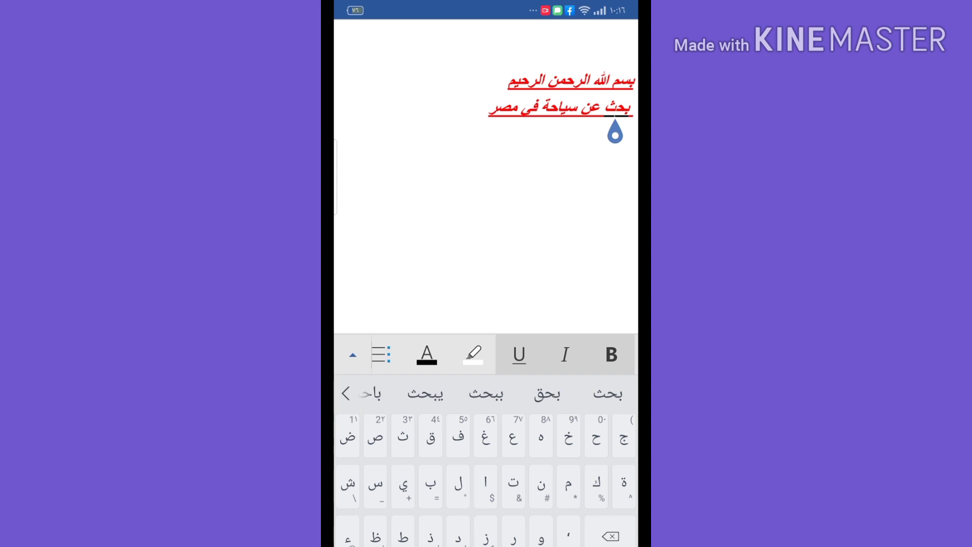
{"action": "left_click_drag", "start_coordinate": [556, 191], "coordinate": [512, 196]}
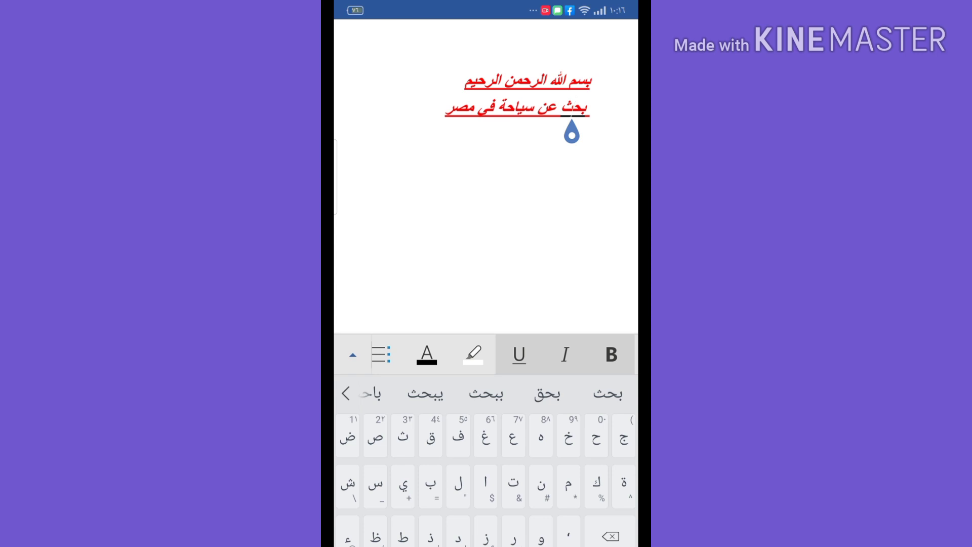
{"action": "left_click", "coordinate": [598, 107]}
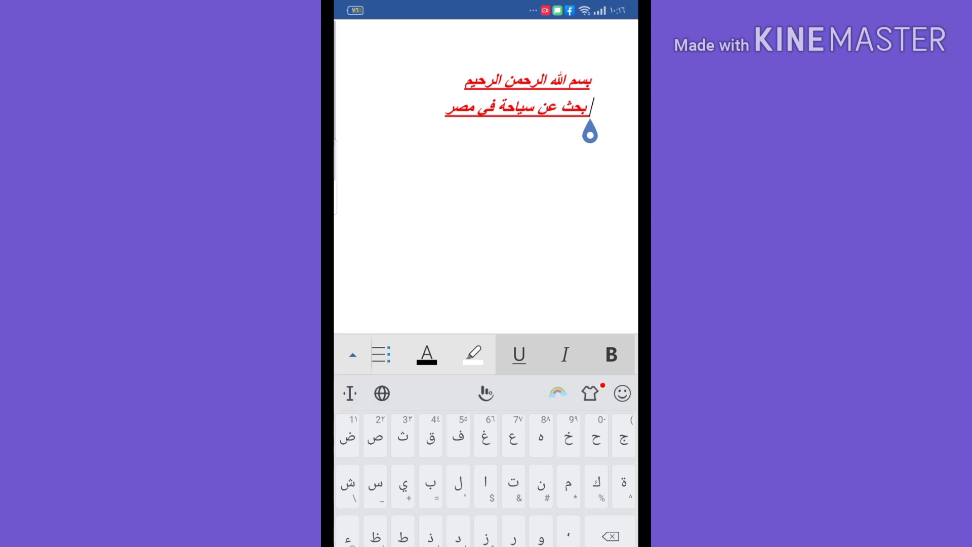
{"action": "left_click", "coordinate": [589, 133]}
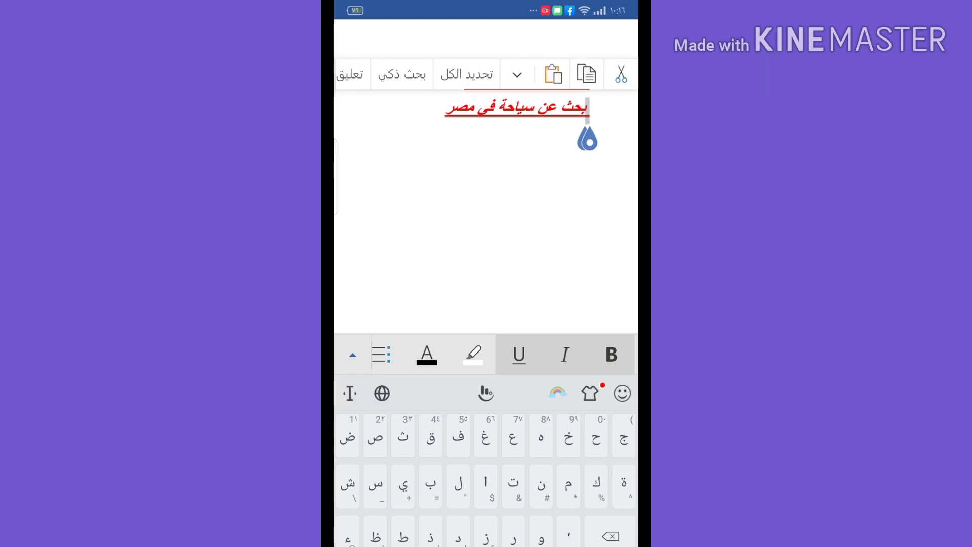
{"action": "mouse_move", "coordinate": [587, 139]}
{"action": "left_mouse_down"}
{"action": "mouse_move", "coordinate": [520, 176]}
{"action": "mouse_move", "coordinate": [481, 174]}
{"action": "left_mouse_up"}
{"action": "double_click", "coordinate": [579, 138]}
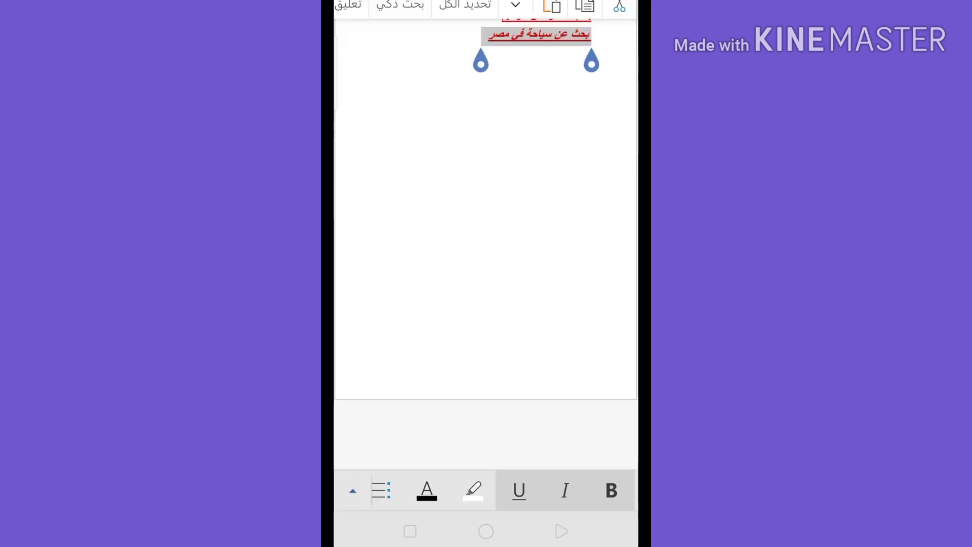
Remove underline and italics from the title, colour it black and highlight it yellow
{"action": "left_click", "coordinate": [519, 489]}
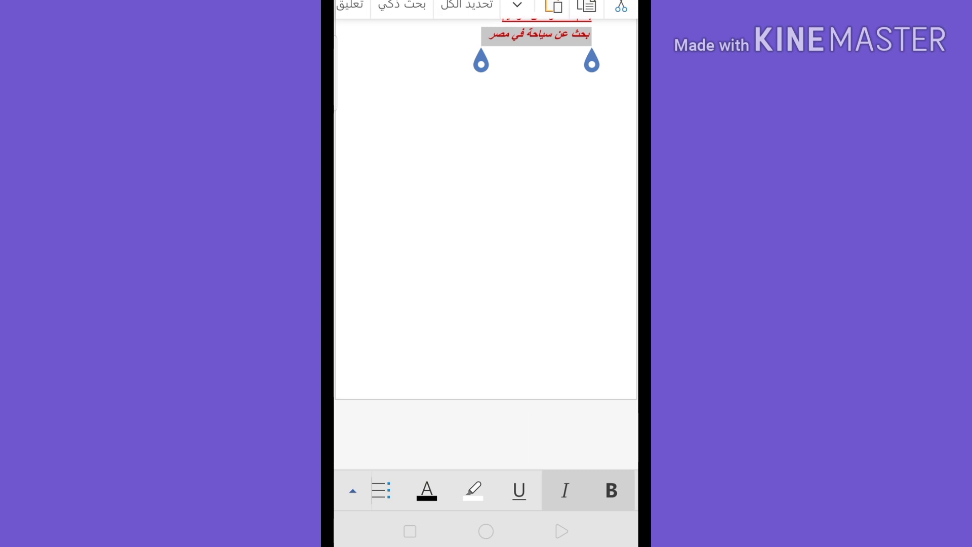
{"action": "left_click", "coordinate": [564, 490]}
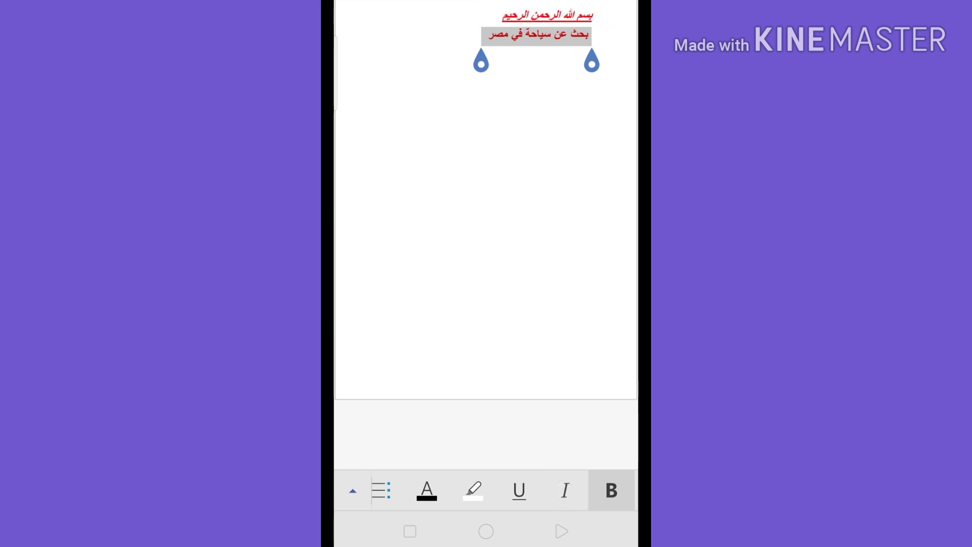
{"action": "left_click", "coordinate": [426, 490]}
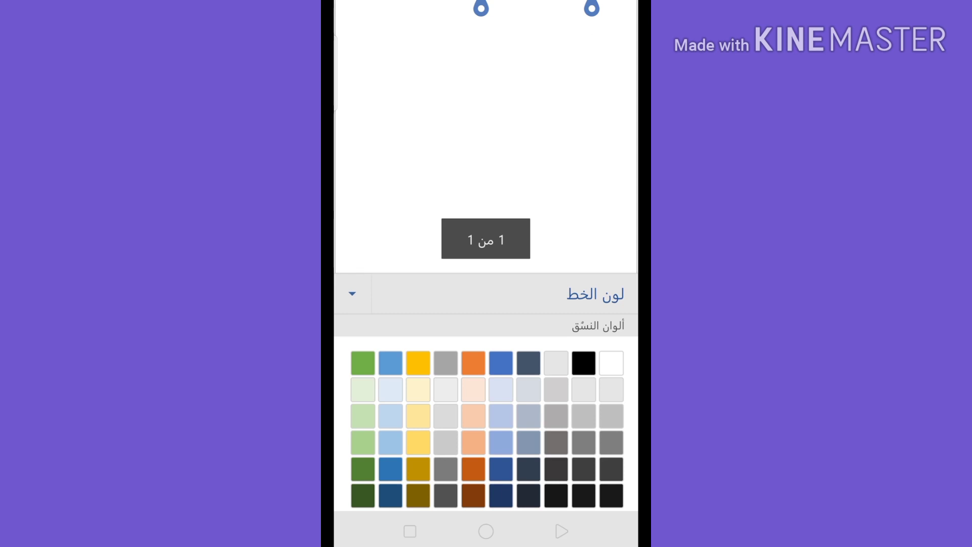
{"action": "left_click", "coordinate": [583, 363]}
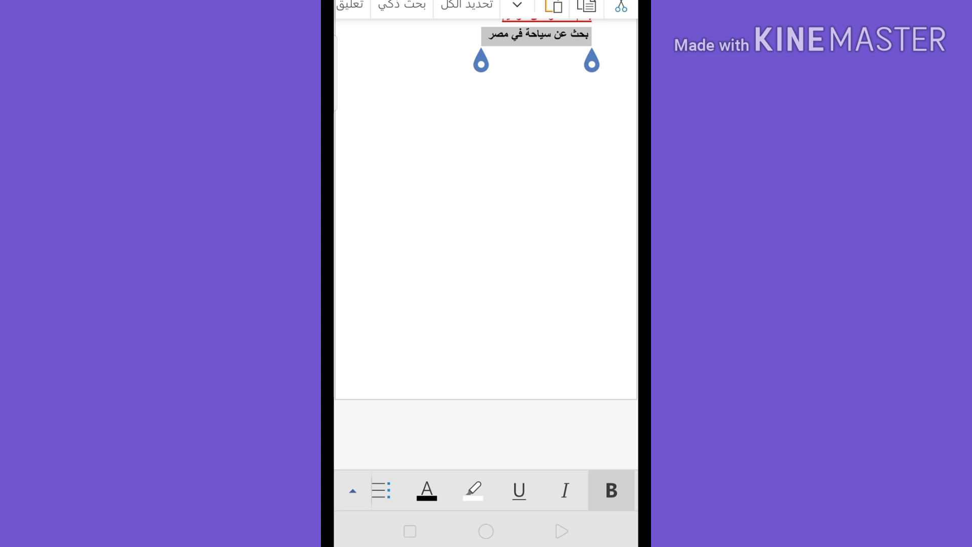
{"action": "left_click", "coordinate": [473, 488]}
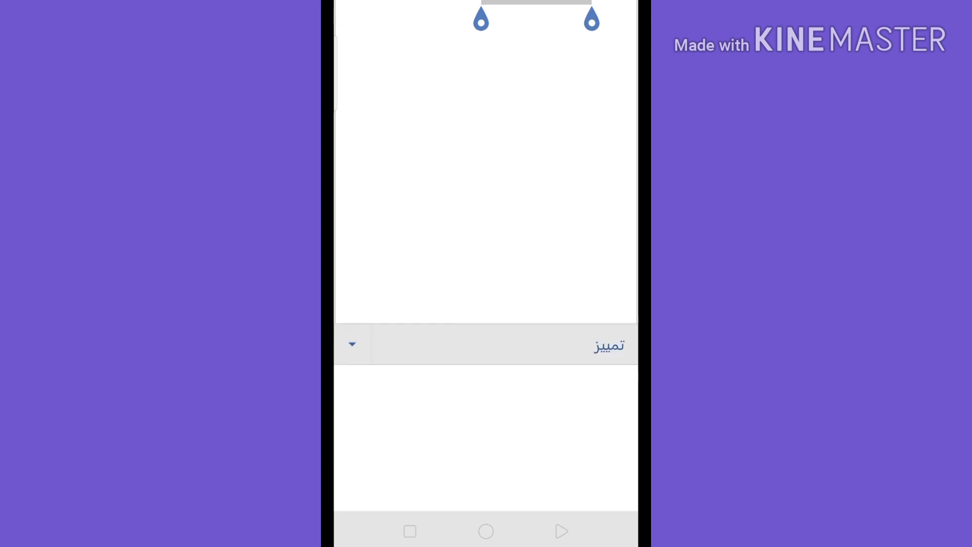
{"action": "left_click", "coordinate": [618, 342]}
{"action": "left_click", "coordinate": [488, 52]}
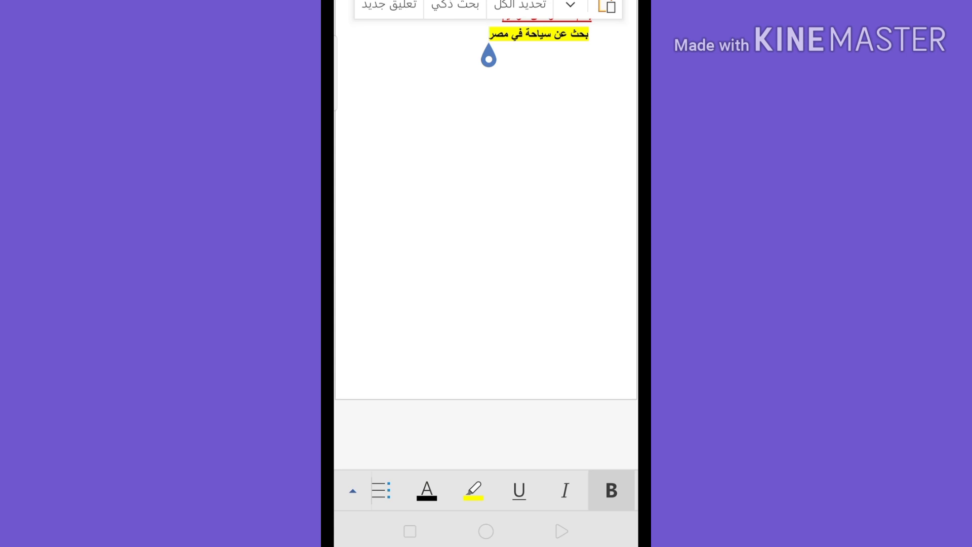
Choose font size 36 from the font size list at the title line
{"action": "left_click", "coordinate": [488, 33]}
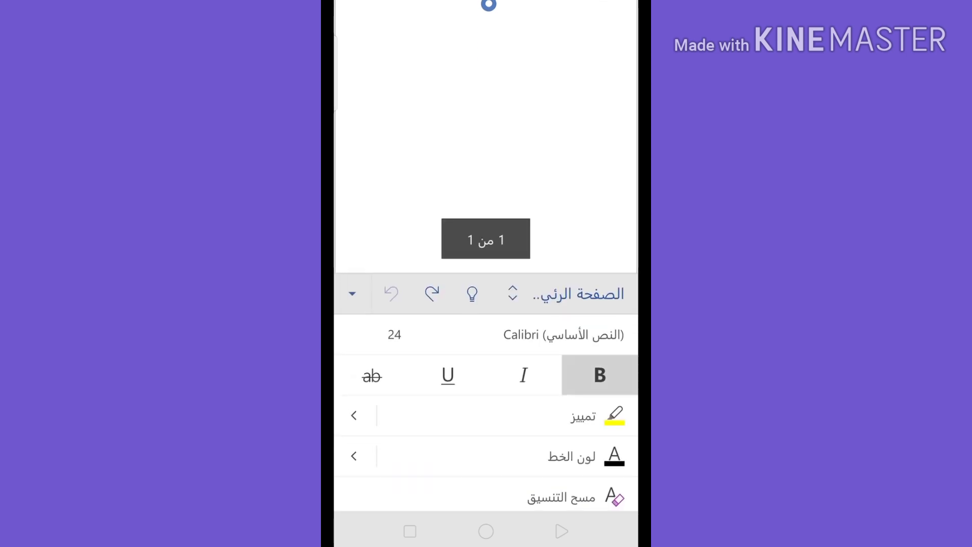
{"action": "left_click", "coordinate": [394, 334]}
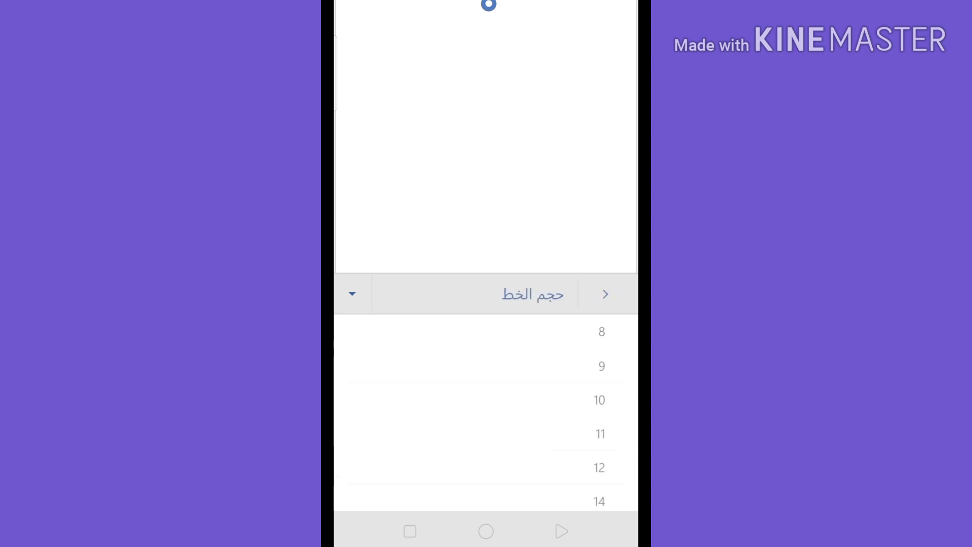
{"action": "scroll", "coordinate": [485, 412], "scroll_direction": "down", "scroll_amount": 1}
{"action": "scroll", "coordinate": [485, 412], "scroll_direction": "down", "scroll_amount": 2}
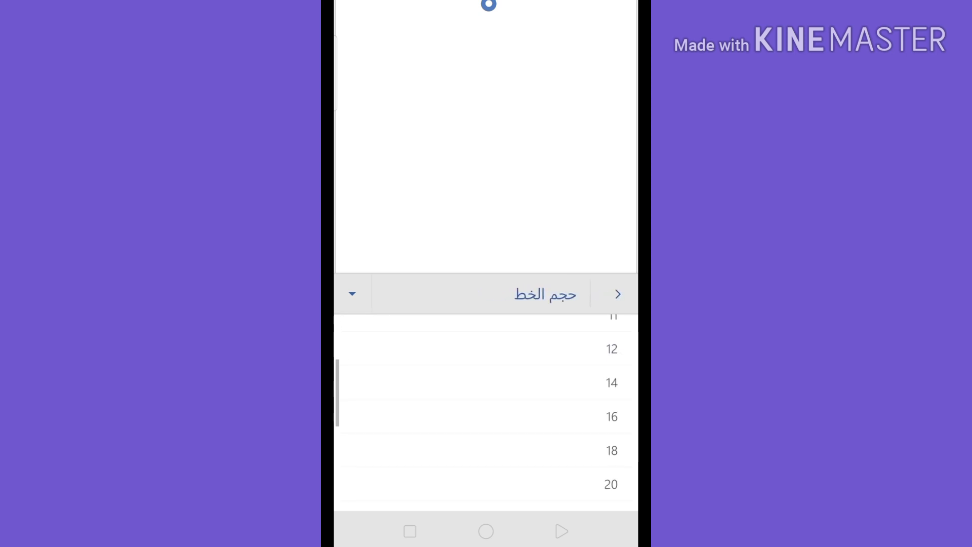
{"action": "scroll", "coordinate": [486, 412], "scroll_direction": "down", "scroll_amount": 5}
{"action": "scroll", "coordinate": [486, 412], "scroll_direction": "down", "scroll_amount": 1}
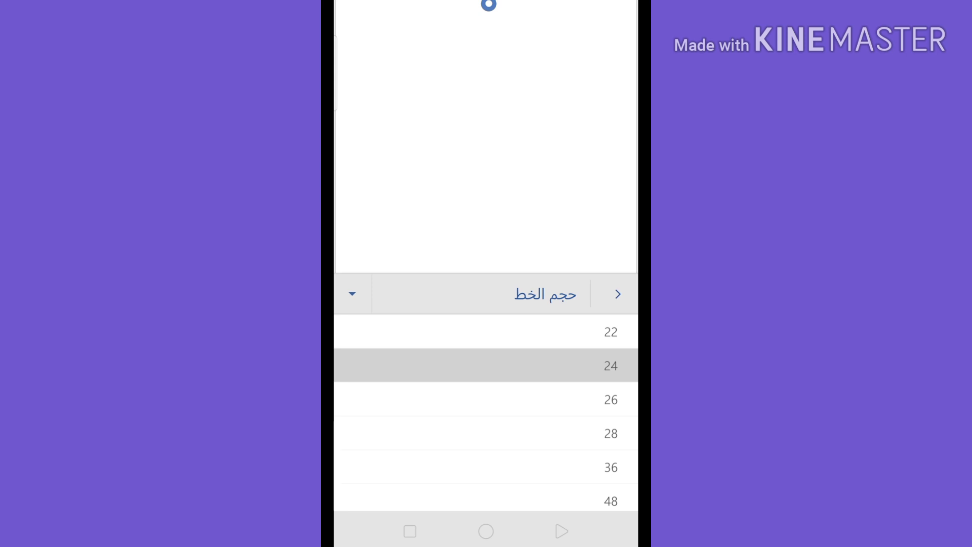
{"action": "left_click_drag", "start_coordinate": [615, 430], "coordinate": [615, 396]}
{"action": "left_click", "coordinate": [610, 436]}
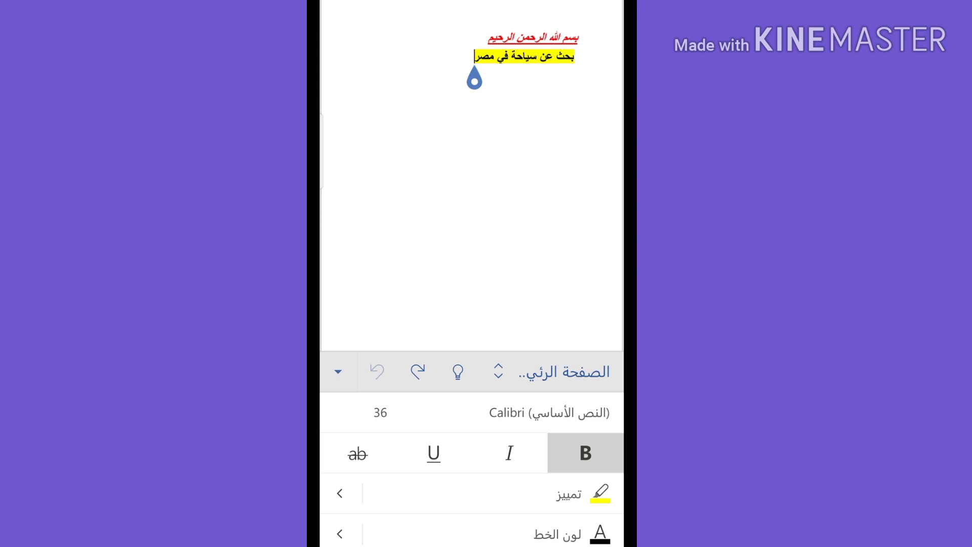
Select the whole title line بحث عن سياحة في مصر and change it to size 36
{"action": "triple_click", "coordinate": [523, 56]}
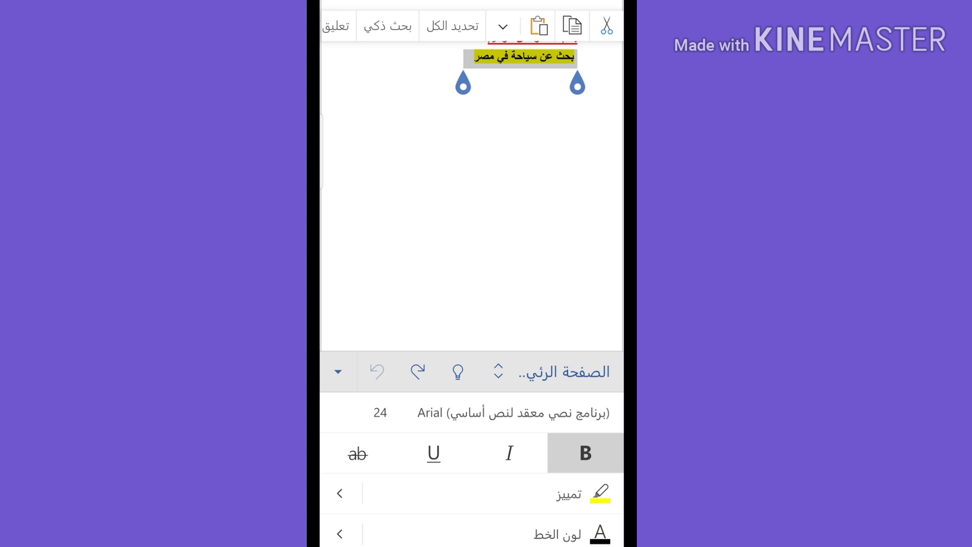
{"action": "left_click", "coordinate": [380, 412]}
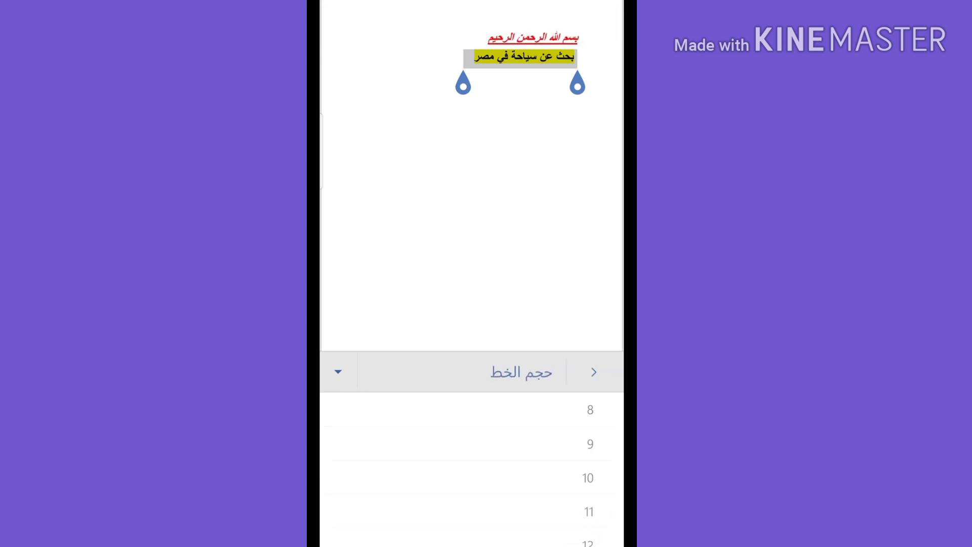
{"action": "scroll", "coordinate": [471, 471], "scroll_direction": "down", "scroll_amount": 6}
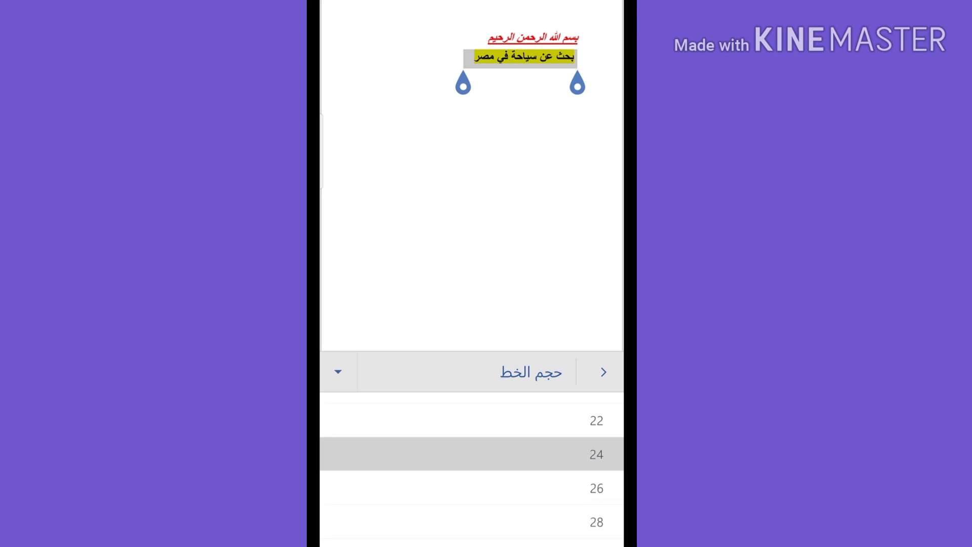
{"action": "left_click", "coordinate": [471, 541]}
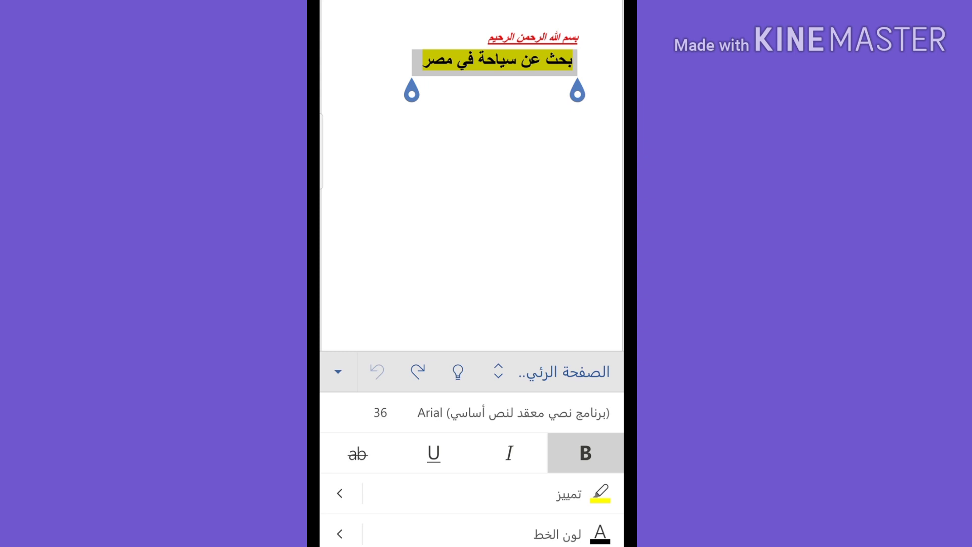
{"action": "left_click", "coordinate": [400, 58]}
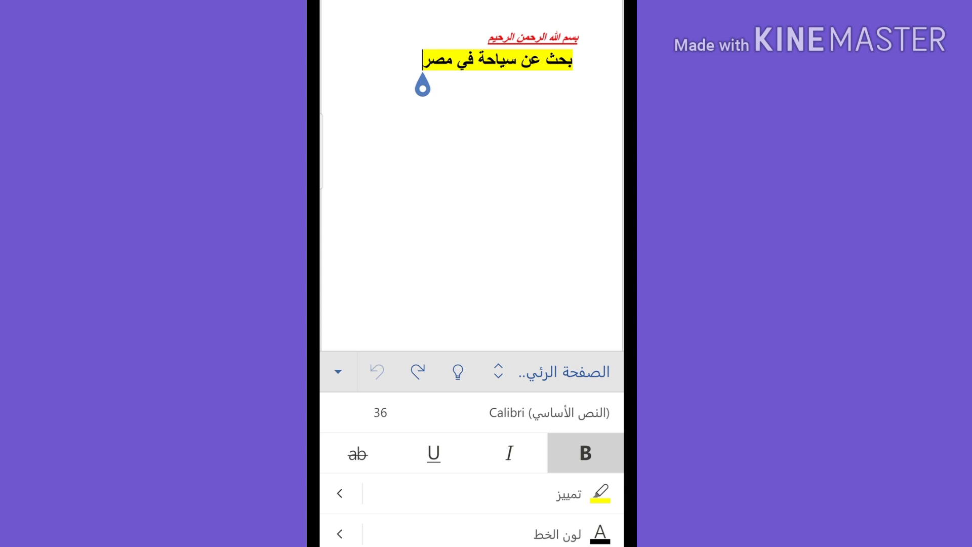
Set the highlight colour to No Fill and place the cursor at the title's end
{"action": "left_click", "coordinate": [338, 372]}
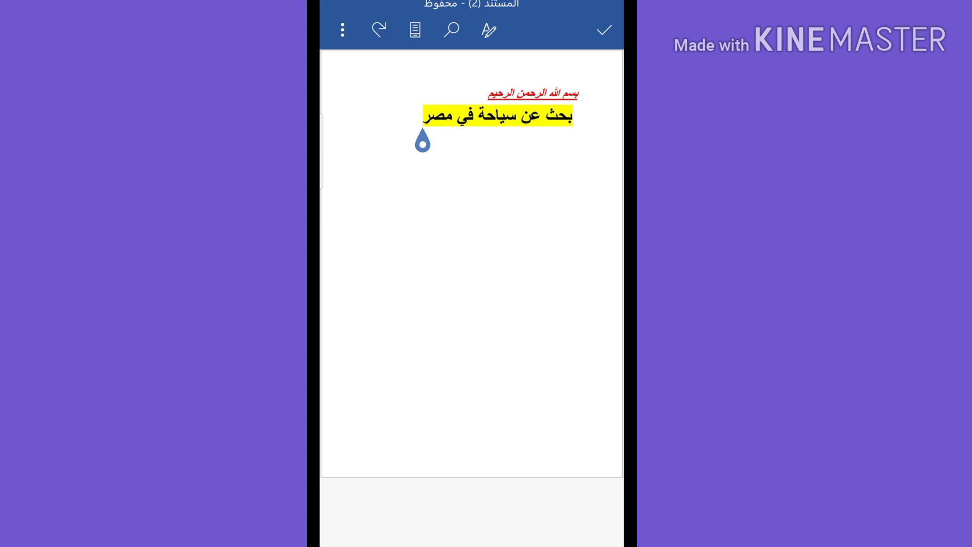
{"action": "left_click", "coordinate": [409, 119]}
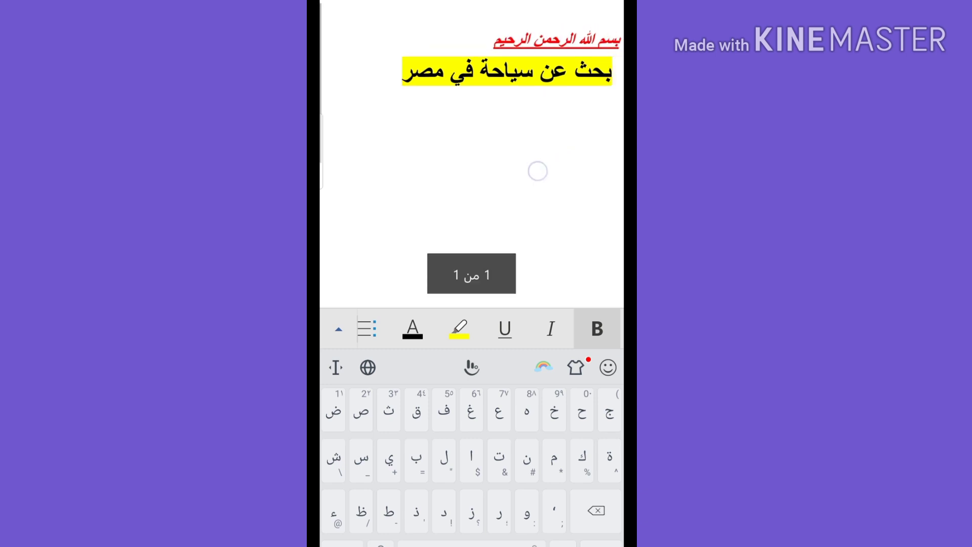
{"action": "left_click_drag", "start_coordinate": [488, 176], "coordinate": [524, 174]}
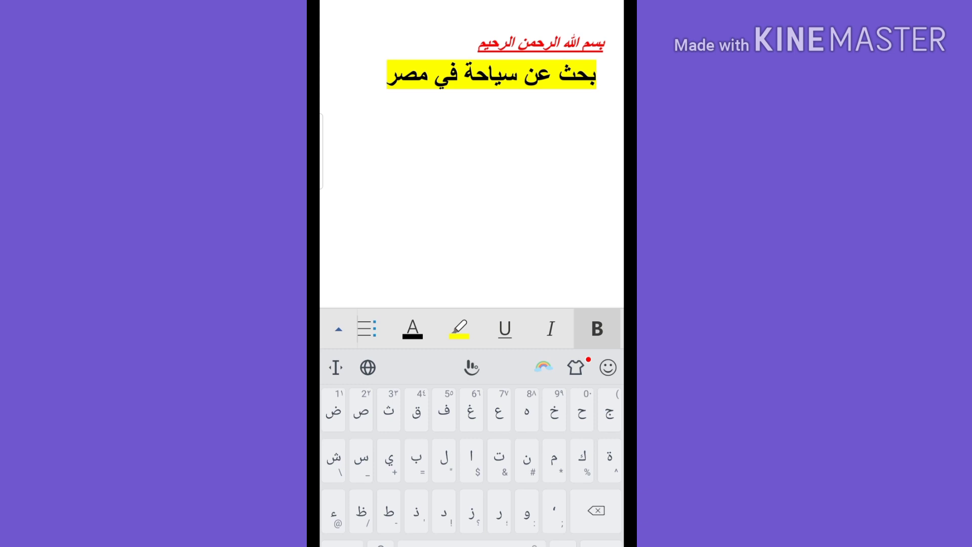
{"action": "left_click", "coordinate": [459, 328]}
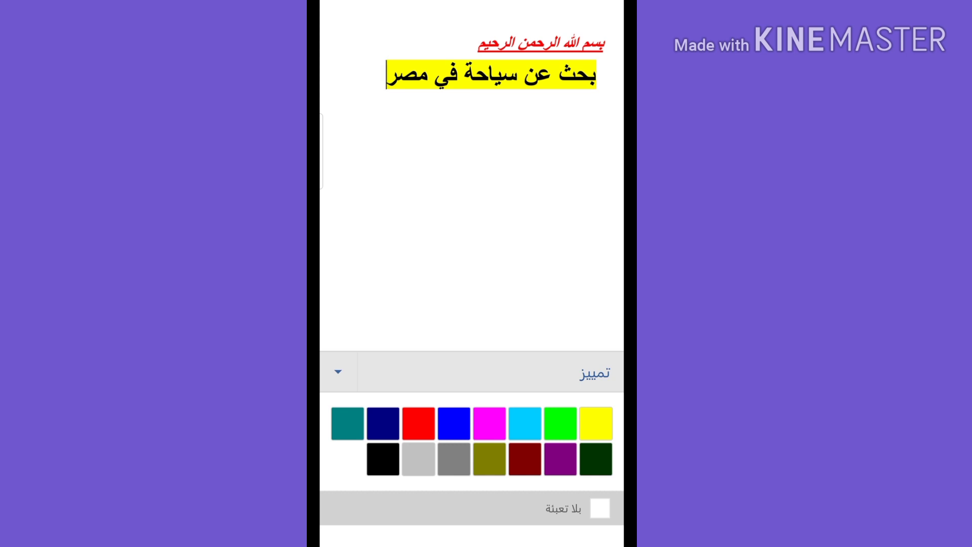
{"action": "left_click", "coordinate": [600, 508]}
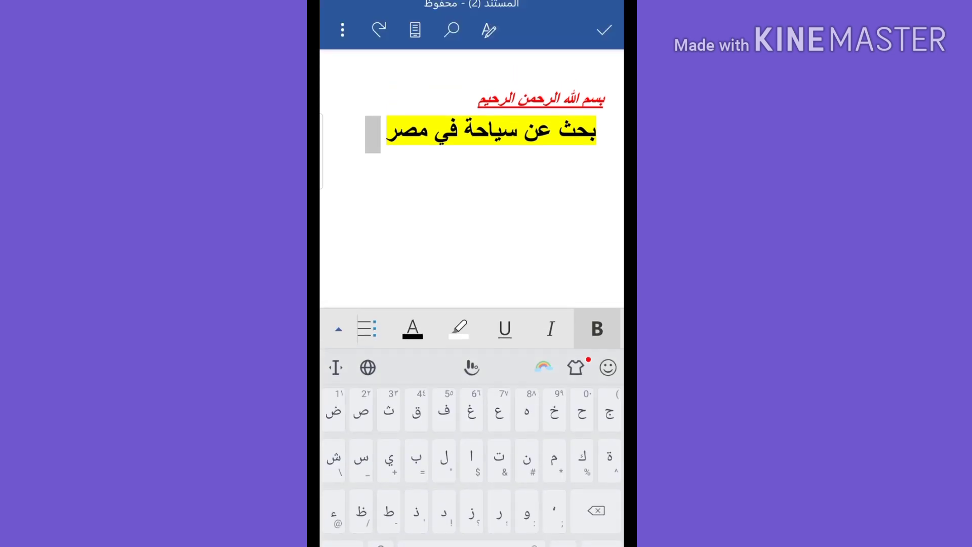
{"action": "left_click", "coordinate": [380, 130]}
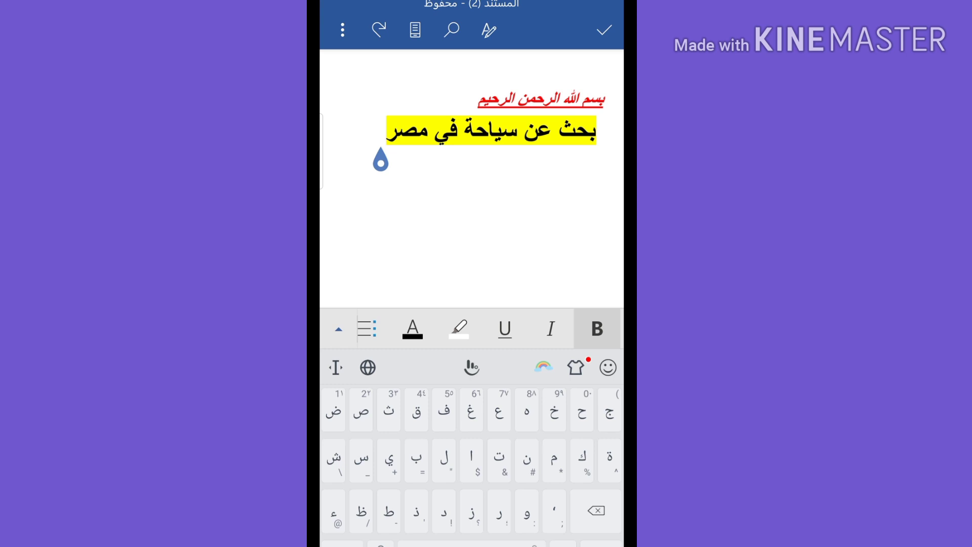
Turn bold off, keeping italic and underline off, and start a new line below the title
{"action": "left_click", "coordinate": [551, 329]}
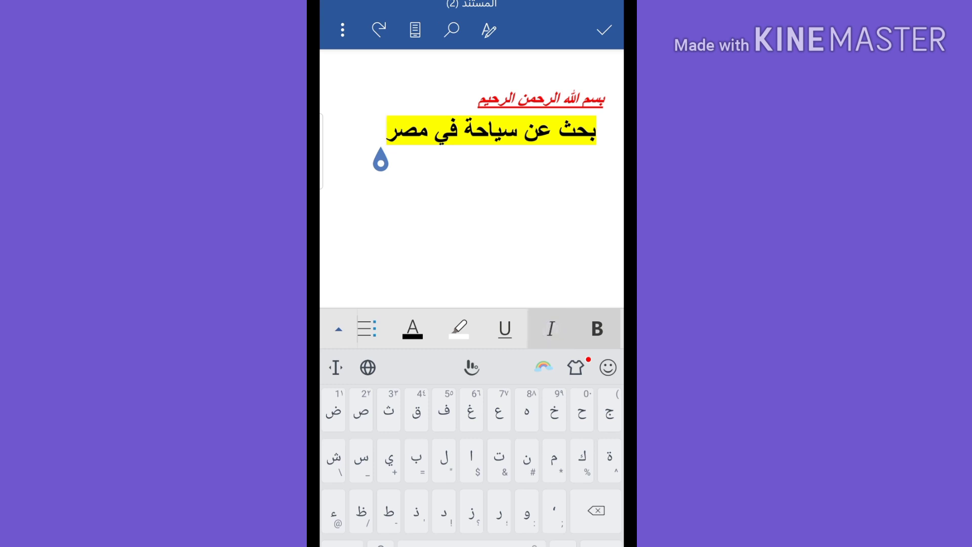
{"action": "left_click", "coordinate": [504, 329]}
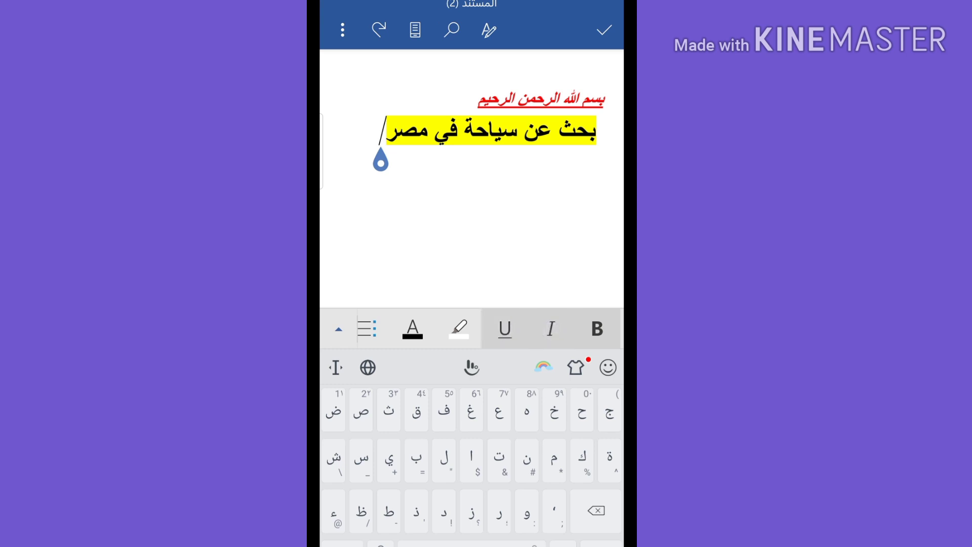
{"action": "left_click", "coordinate": [504, 329]}
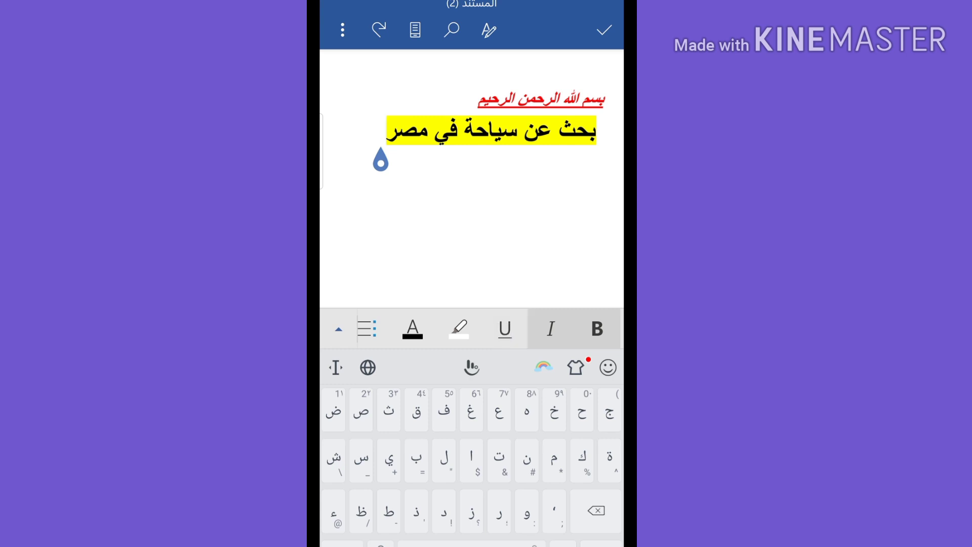
{"action": "left_click", "coordinate": [550, 329]}
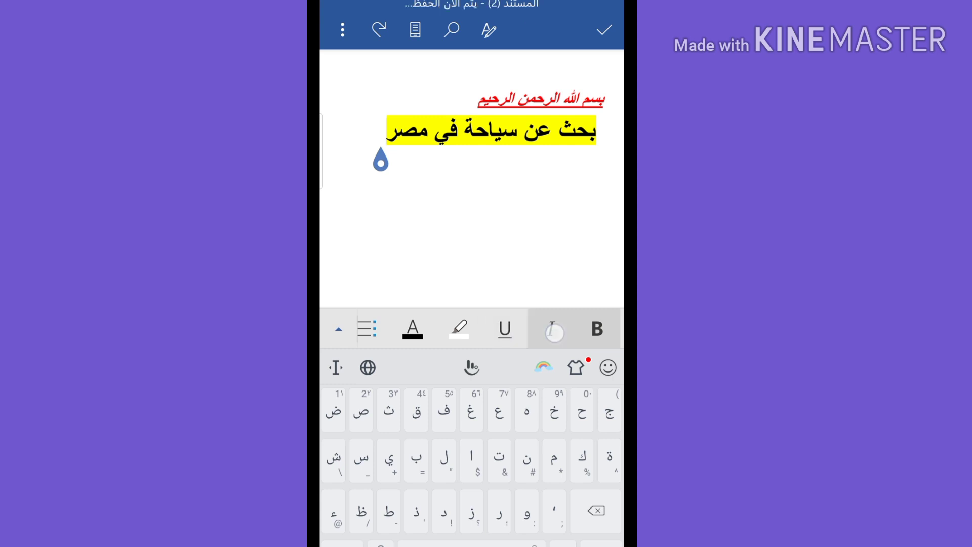
{"action": "left_click", "coordinate": [596, 328]}
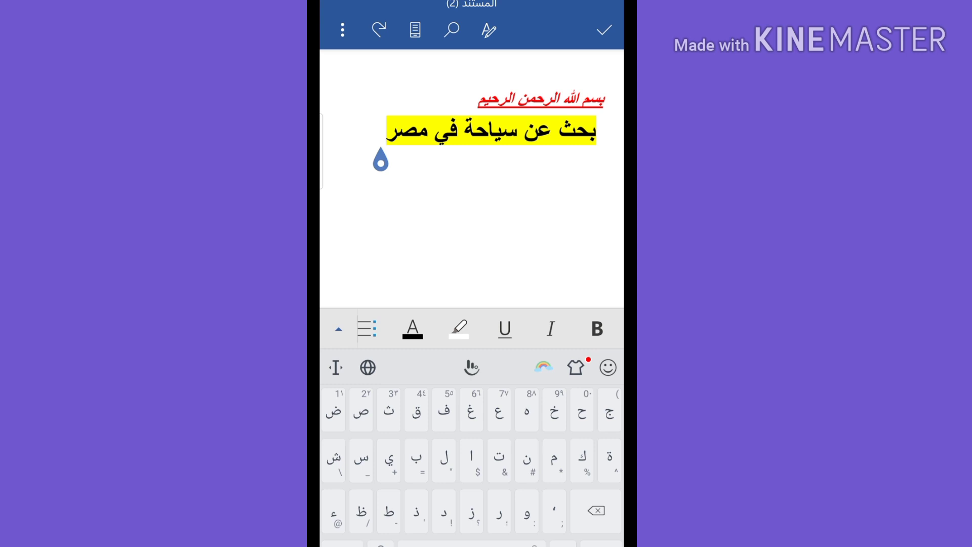
{"action": "key", "text": "Return"}
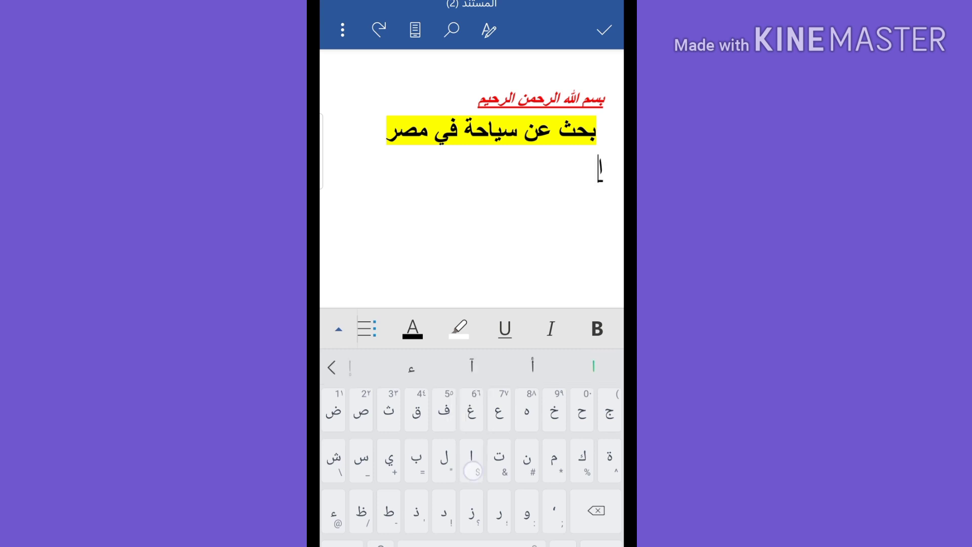
Type the subheading أولا السياحة والدخل القومي
{"action": "type", "text": "اولا"}
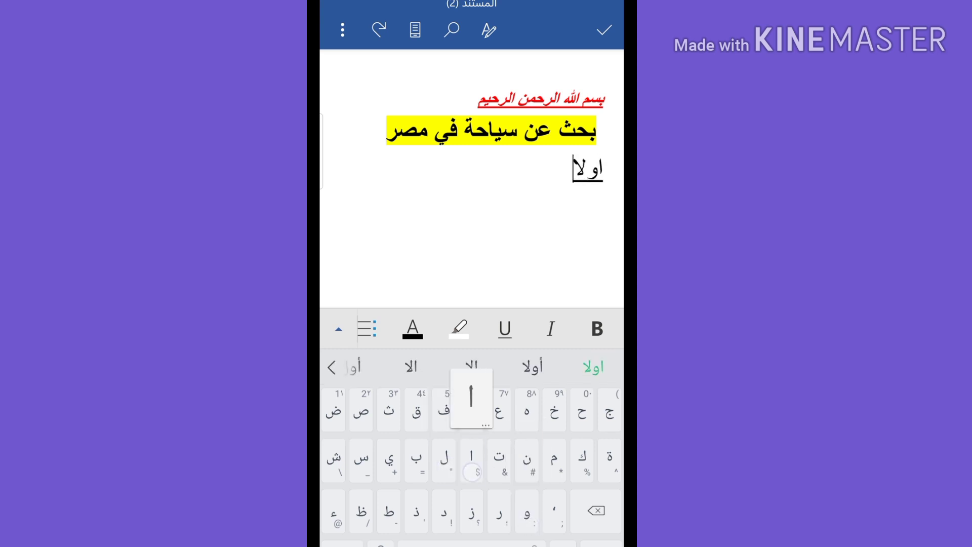
{"action": "left_click", "coordinate": [532, 366]}
{"action": "type", "text": "ا"}
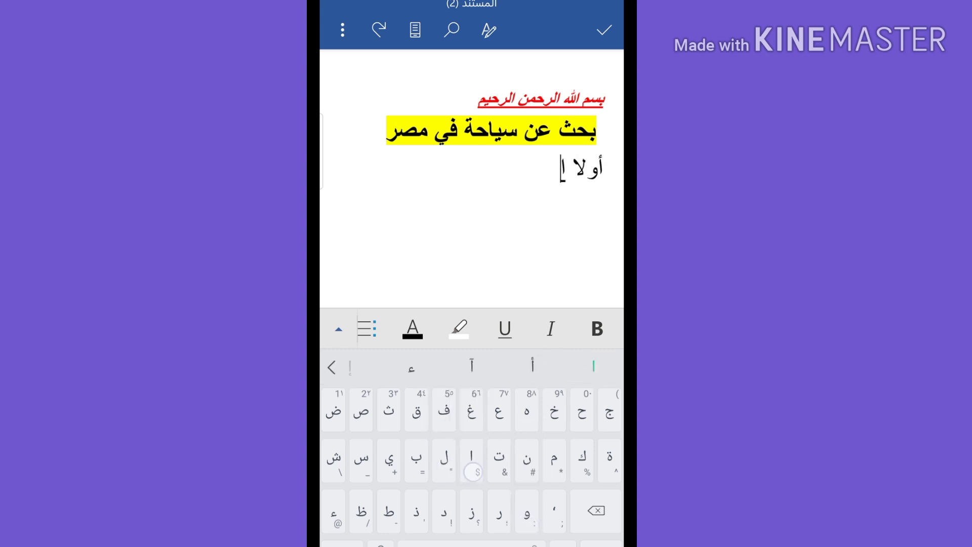
{"action": "type", "text": "لسيا"}
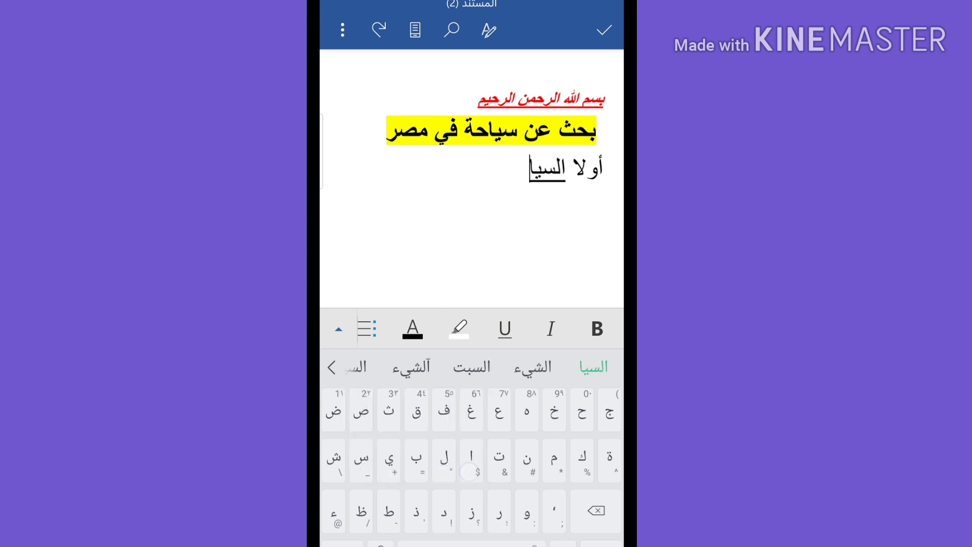
{"action": "type", "text": "ح"}
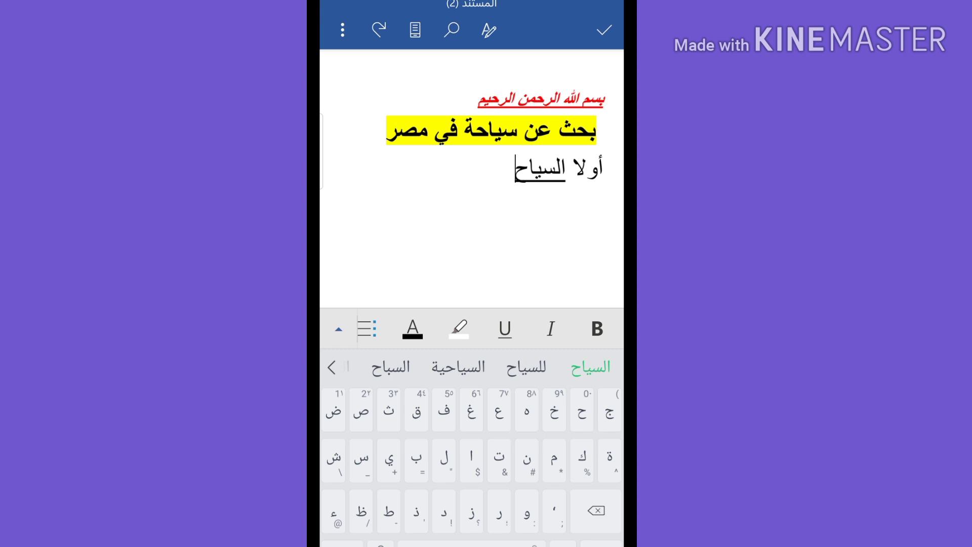
{"action": "type", "text": "ة"}
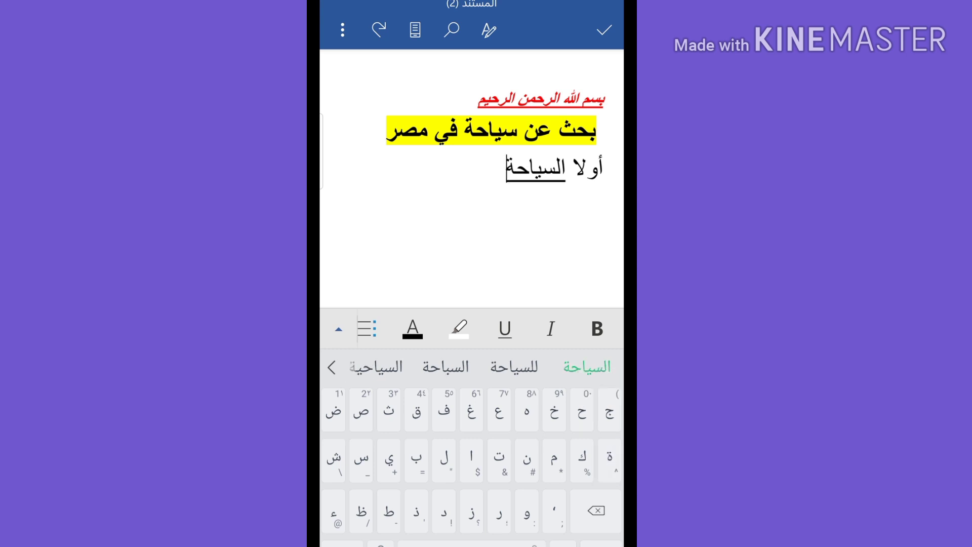
{"action": "type", "text": "و"}
{"action": "key", "text": "BackSpace"}
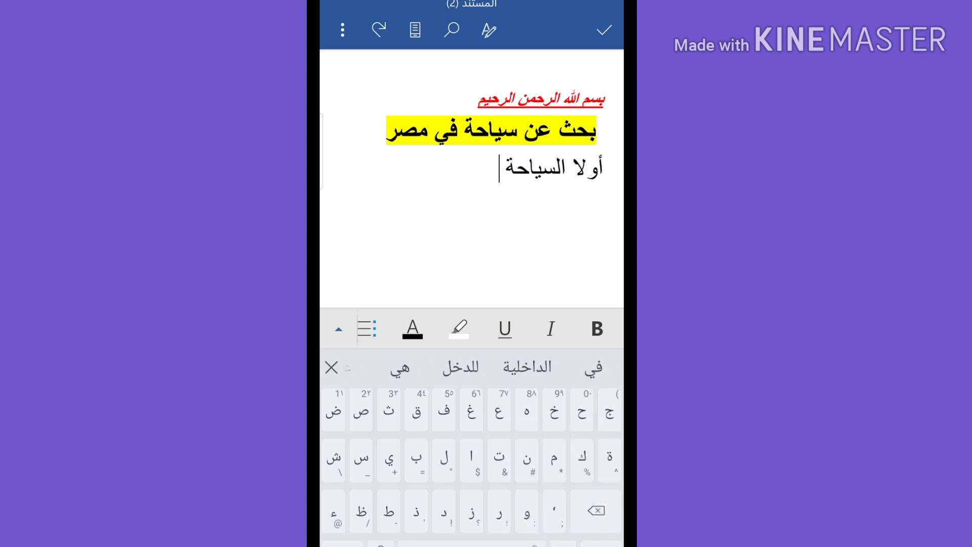
{"action": "type", "text": "وال"}
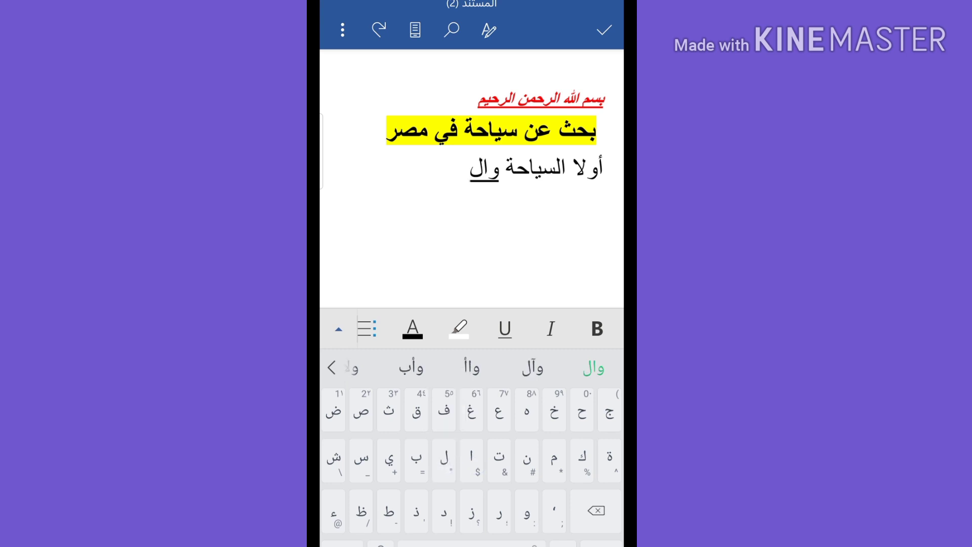
{"action": "type", "text": "دخ"}
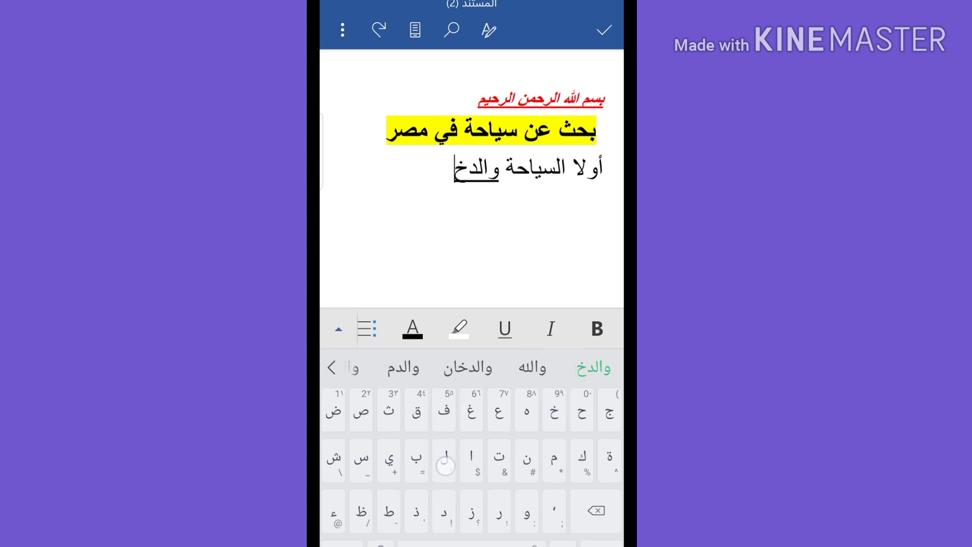
{"action": "type", "text": "ل ال"}
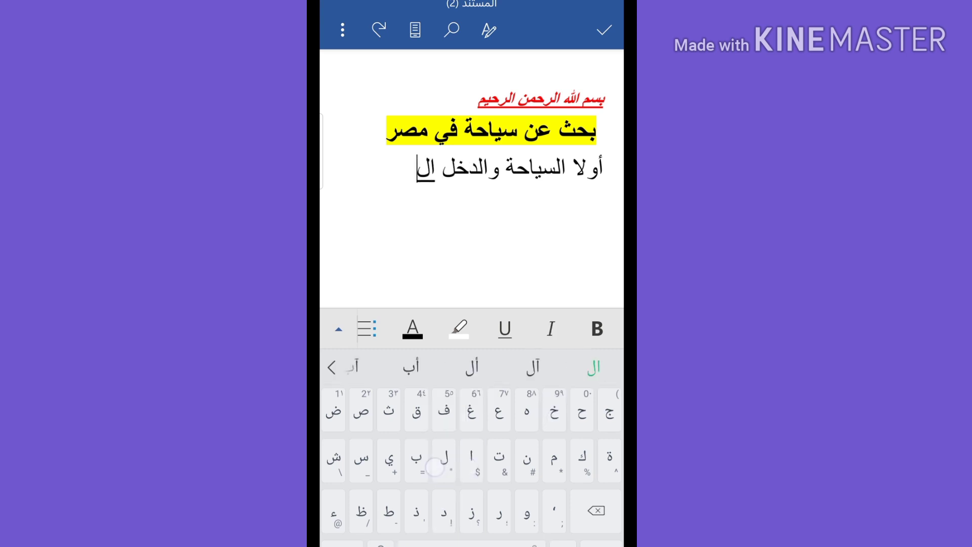
{"action": "type", "text": "قوم"}
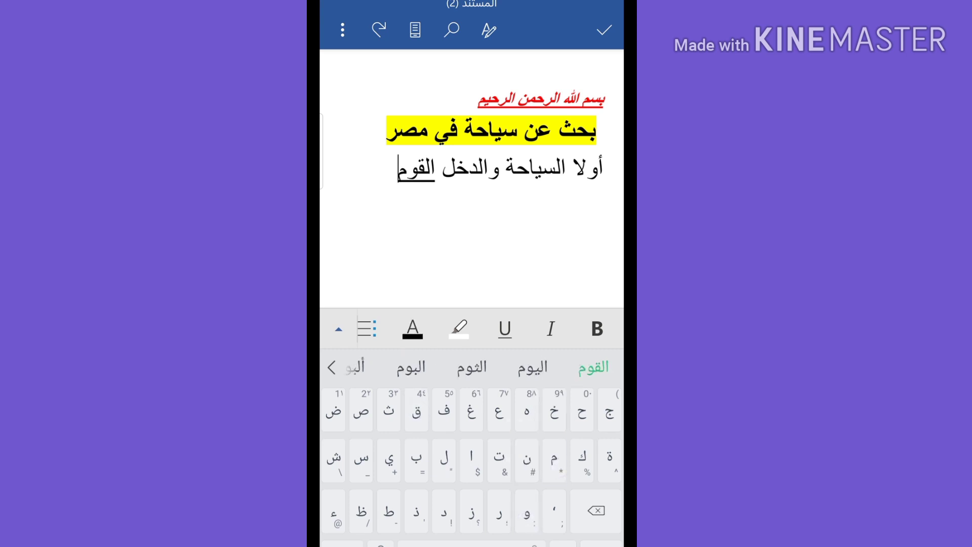
{"action": "type", "text": "ي"}
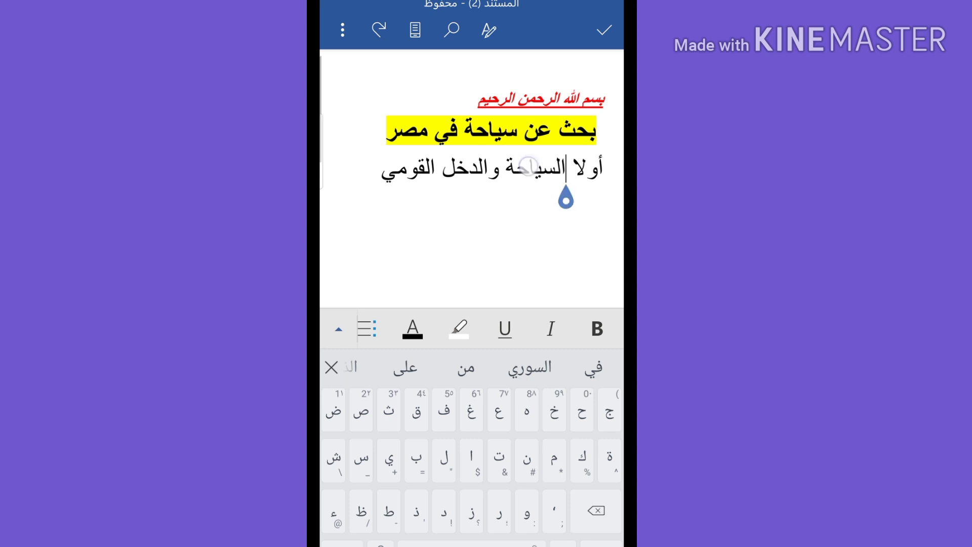
Make the line أولا السياحة والدخل القومي blue and bold, leaving it non-italic
{"action": "triple_click", "coordinate": [564, 167]}
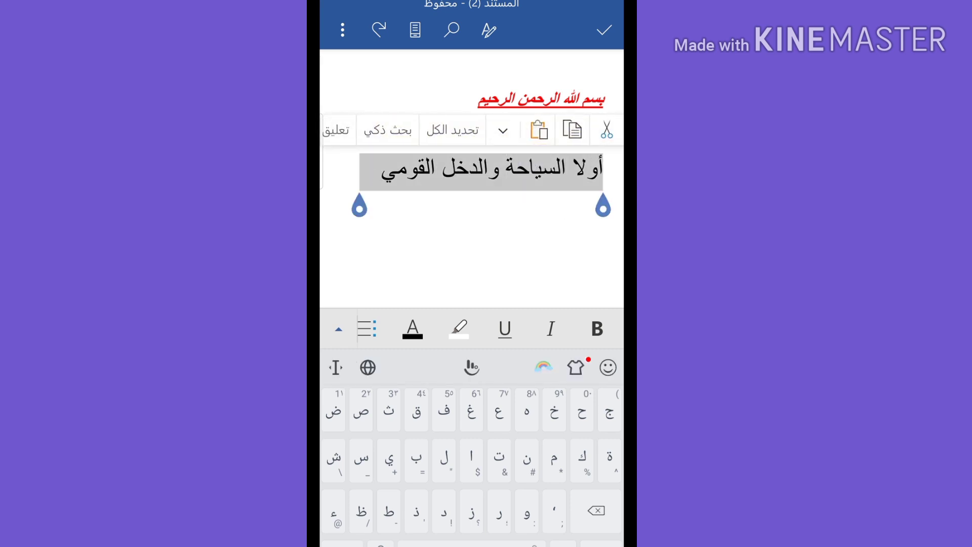
{"action": "left_click", "coordinate": [412, 329]}
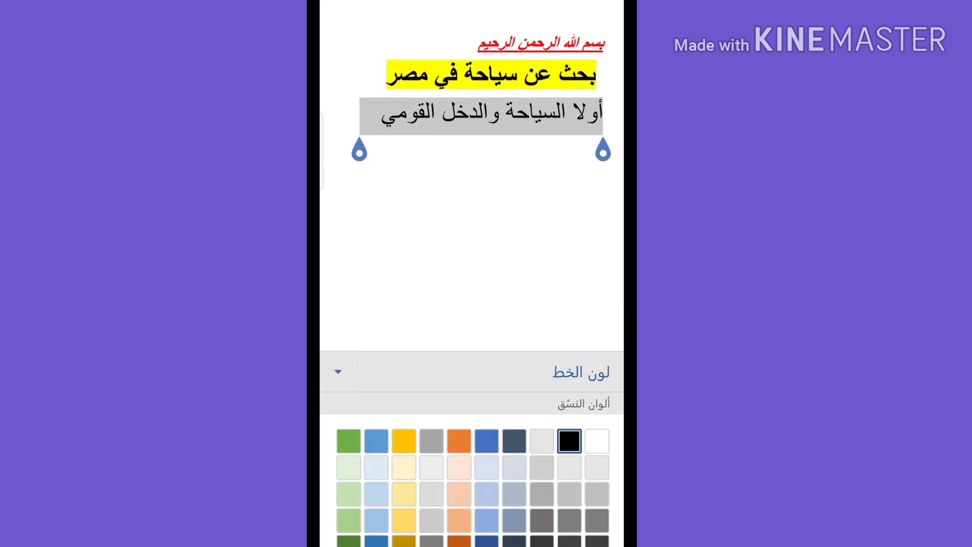
{"action": "left_click", "coordinate": [486, 440]}
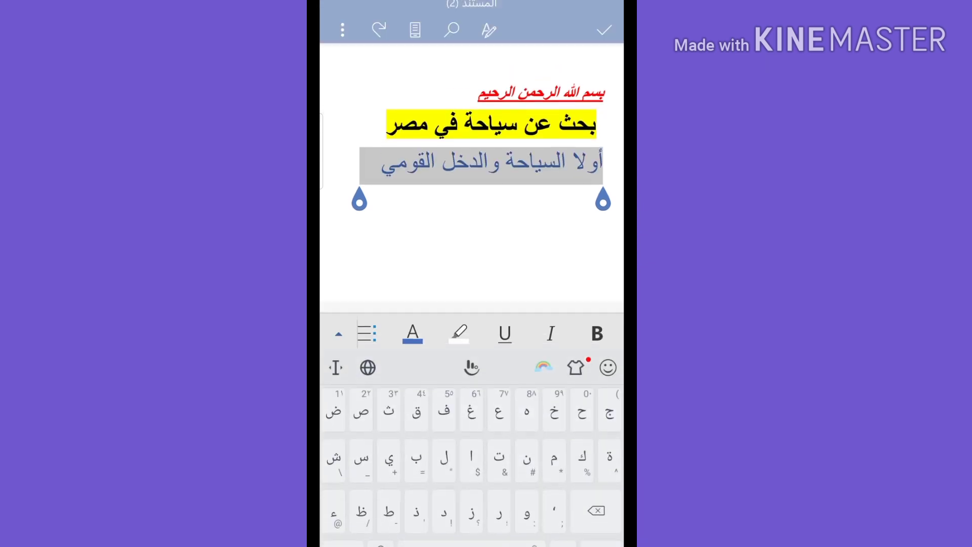
{"action": "left_click", "coordinate": [597, 329]}
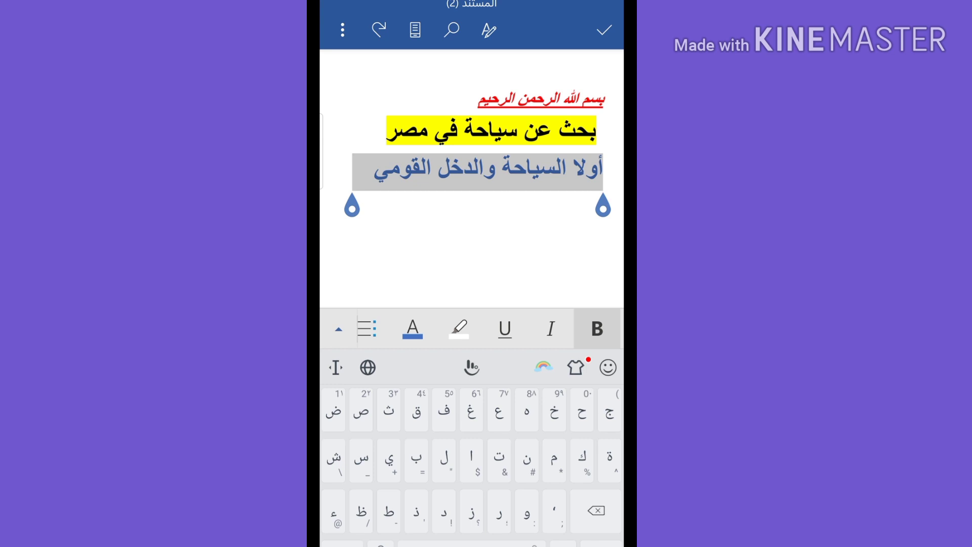
{"action": "left_click", "coordinate": [551, 329]}
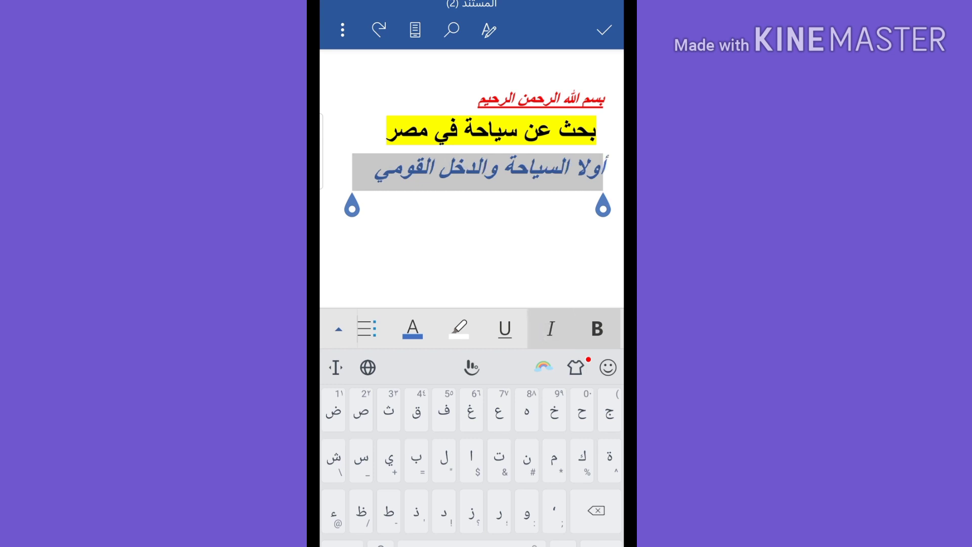
{"action": "left_click", "coordinate": [550, 328]}
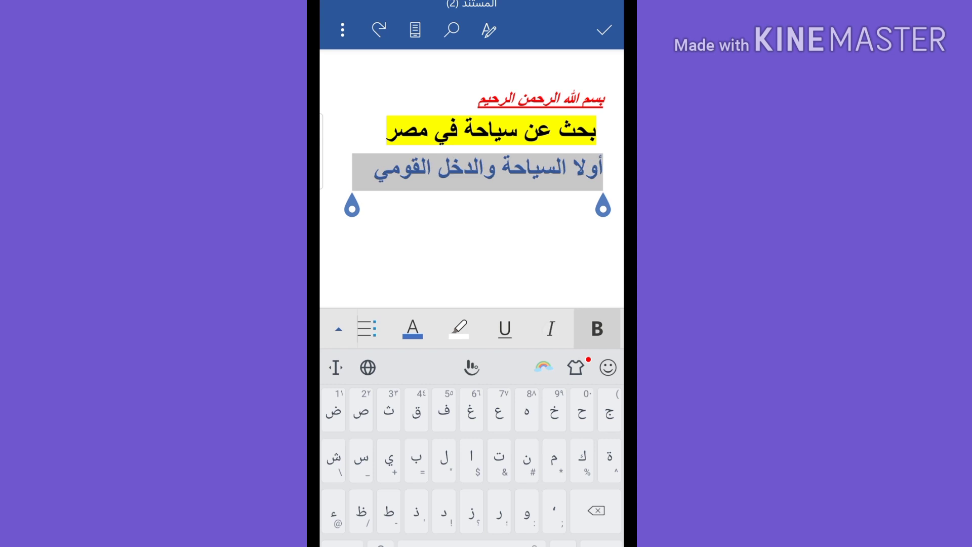